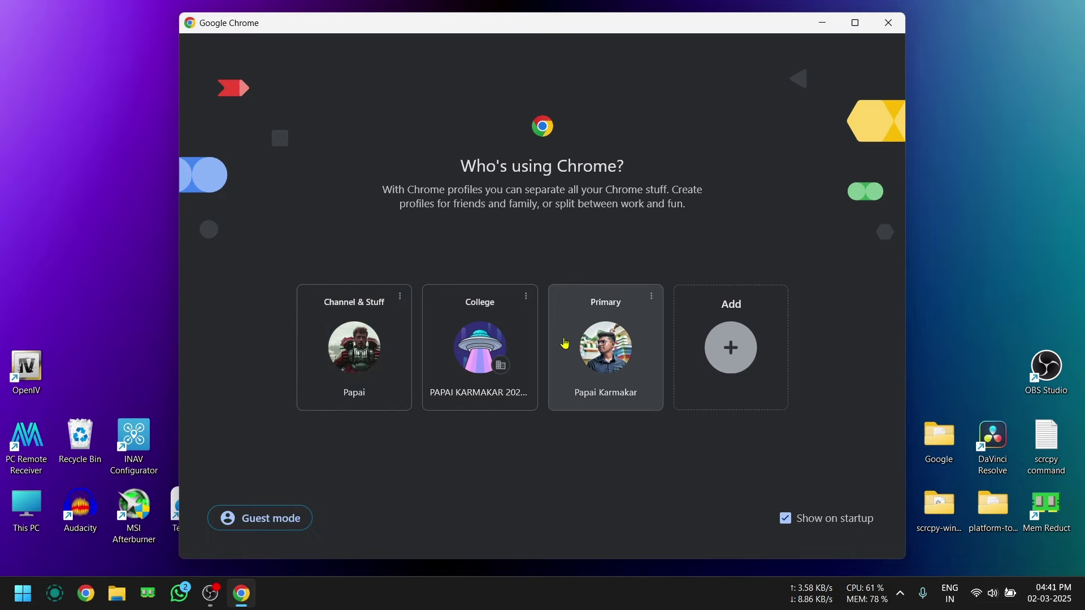
Step: Start Chrome with the Primary profile and open the TrafficMonitor GitHub repository through the README_en-us.md search result
{"action": "left_click", "coordinate": [594, 341]}
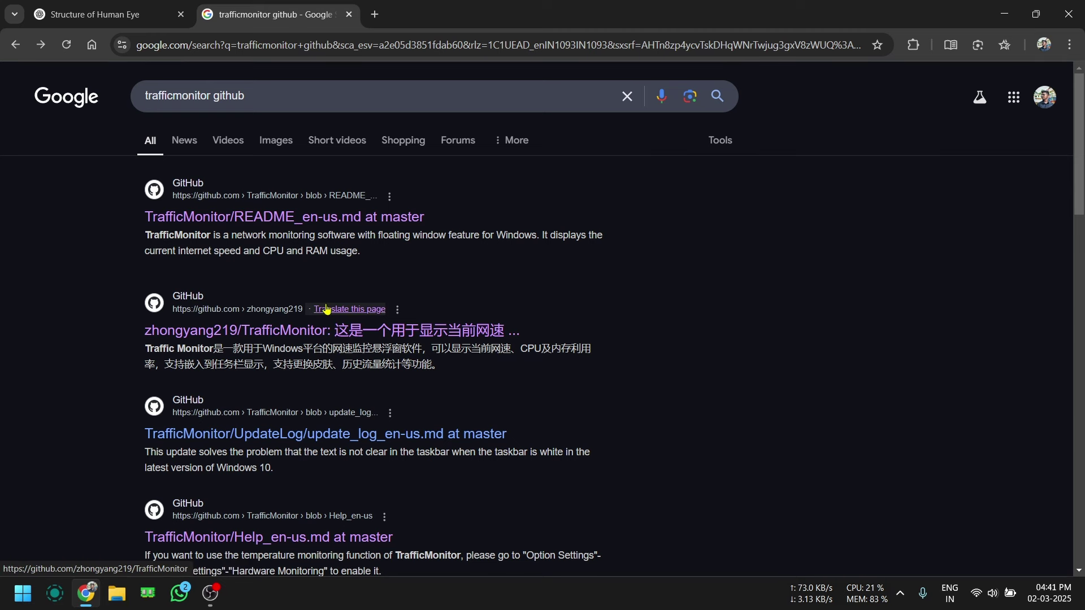
{"action": "left_click", "coordinate": [241, 221]}
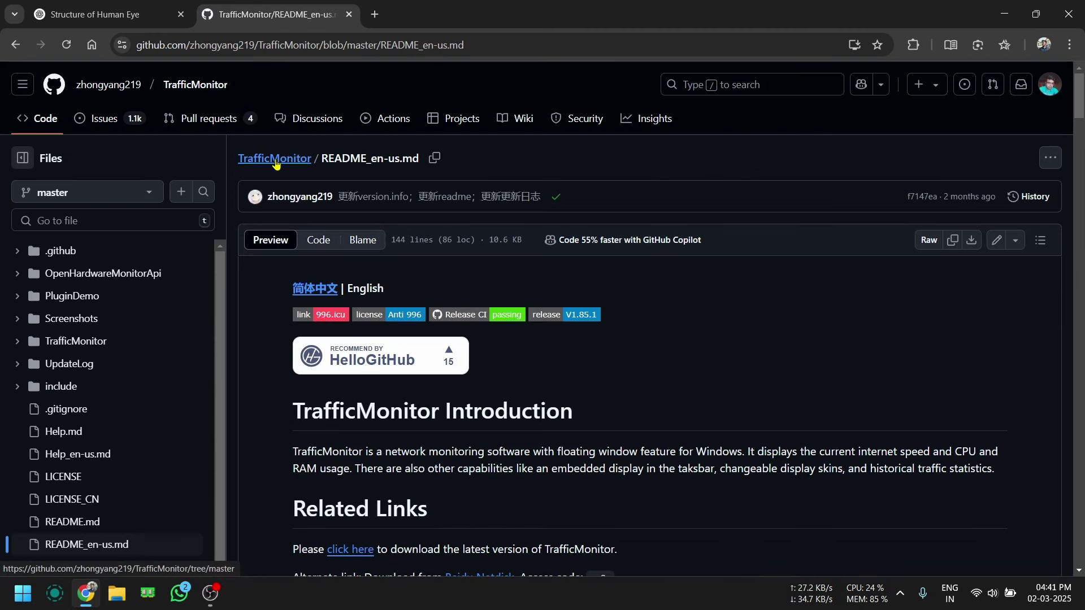
{"action": "left_click", "coordinate": [274, 159]}
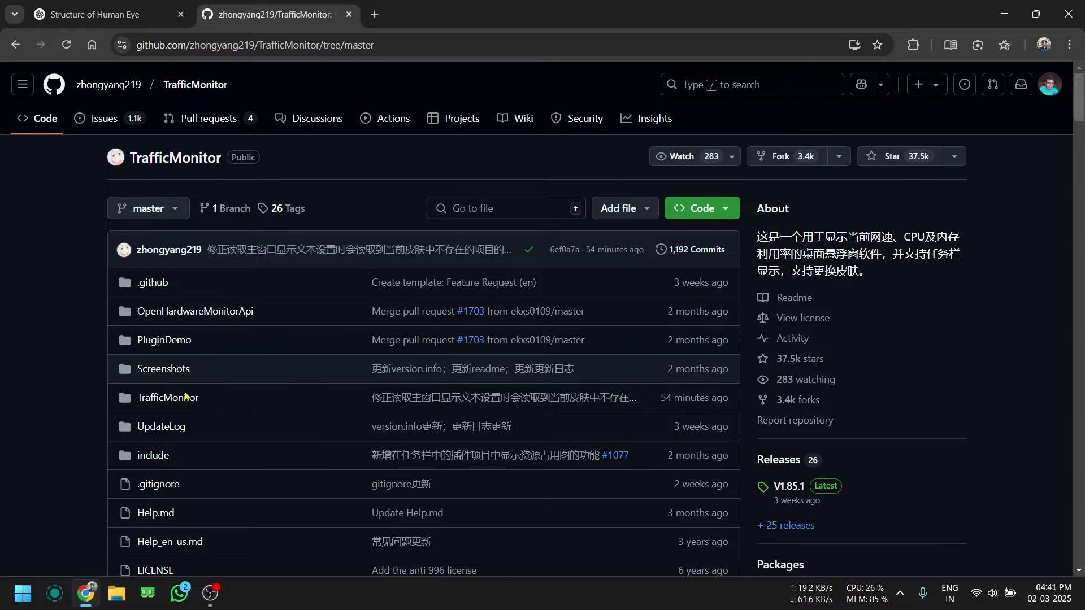
Step: Look over the repository page and open the English readme, README_en-us.md, from its file list
{"action": "scroll", "coordinate": [300, 438], "scroll_direction": "down", "scroll_amount": 14}
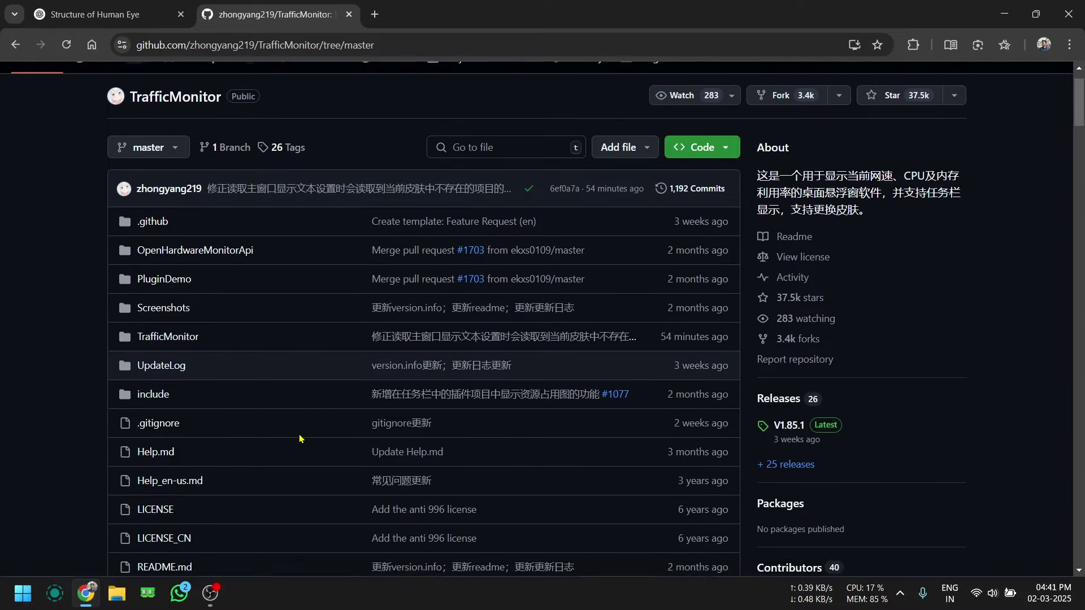
{"action": "scroll", "coordinate": [300, 438], "scroll_direction": "down", "scroll_amount": 9}
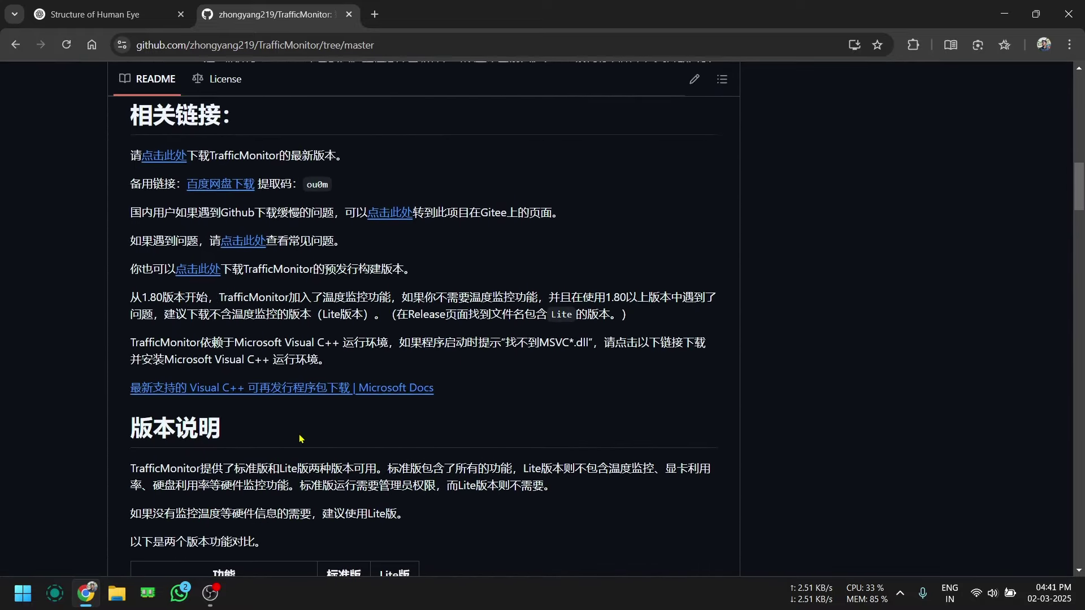
{"action": "scroll", "coordinate": [299, 438], "scroll_direction": "up", "scroll_amount": 14}
{"action": "scroll", "coordinate": [299, 438], "scroll_direction": "down", "scroll_amount": 14}
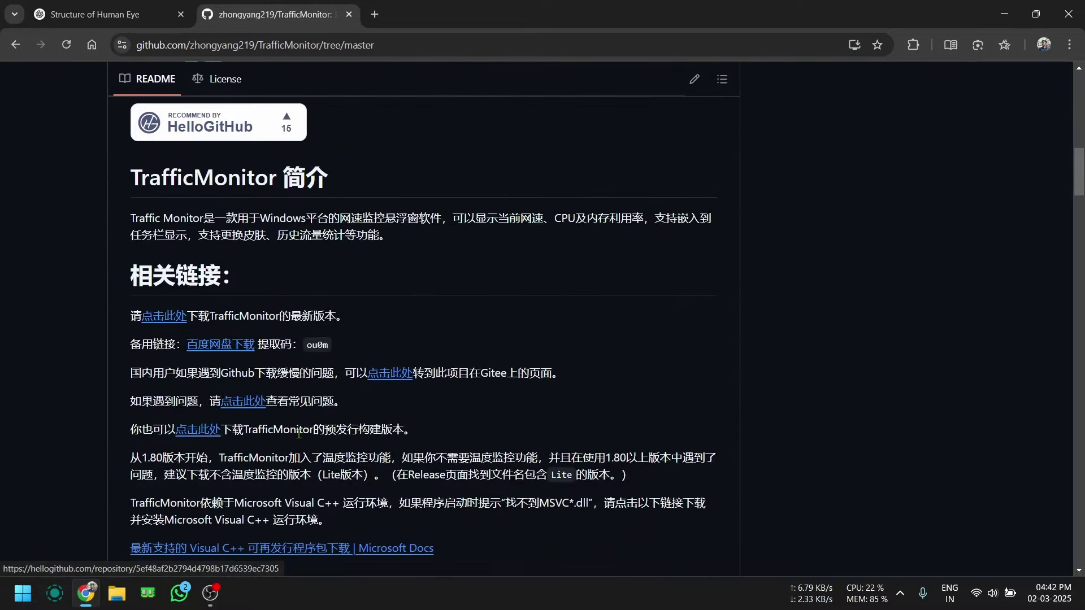
{"action": "scroll", "coordinate": [299, 438], "scroll_direction": "up", "scroll_amount": 19}
{"action": "scroll", "coordinate": [299, 439], "scroll_direction": "up", "scroll_amount": 4}
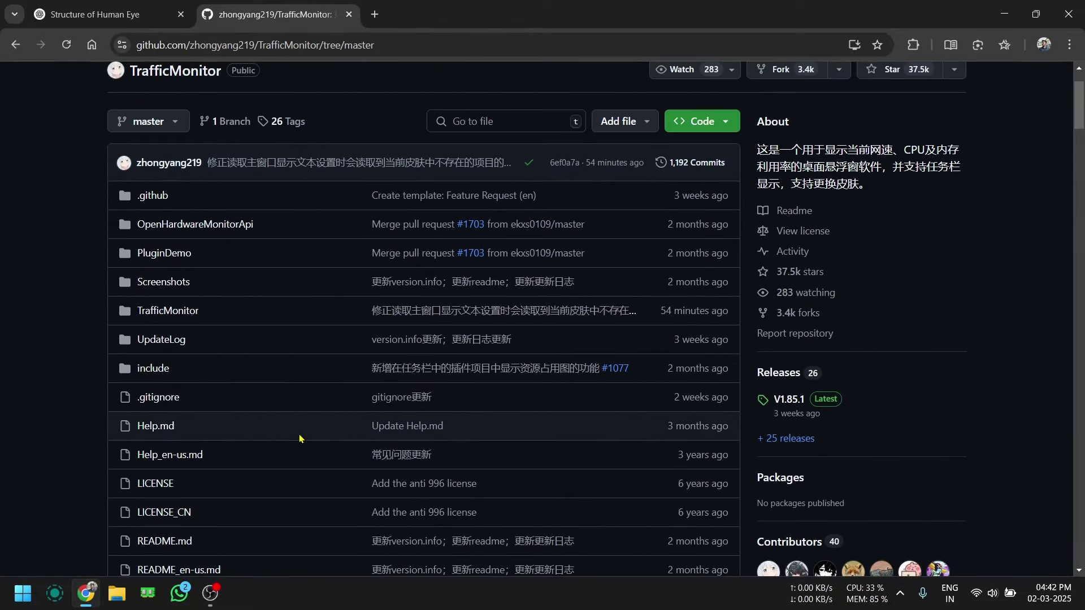
{"action": "scroll", "coordinate": [300, 439], "scroll_direction": "down", "scroll_amount": 4}
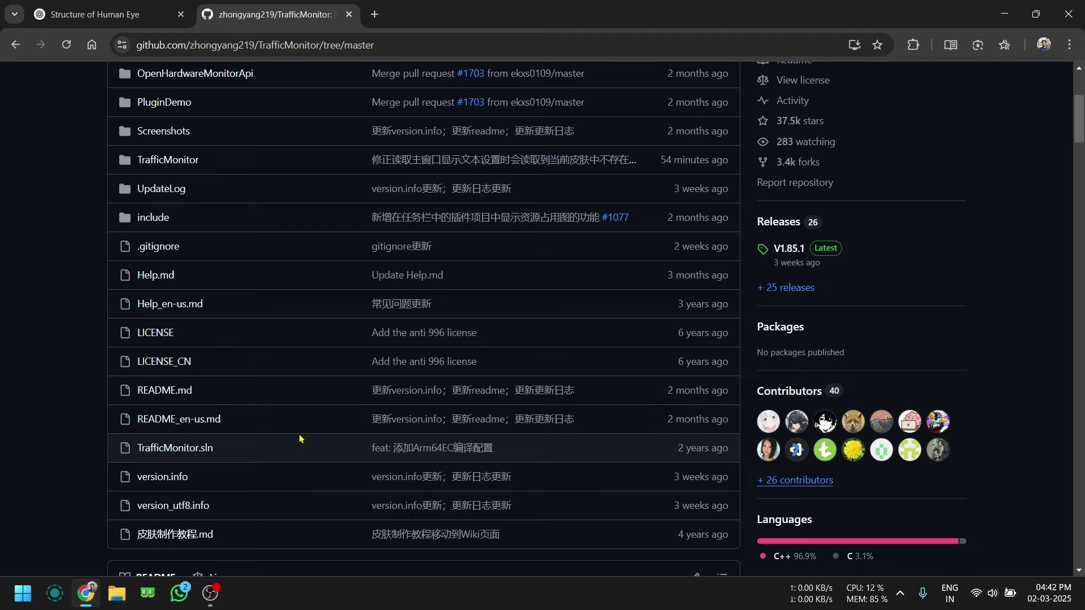
{"action": "left_click", "coordinate": [194, 420]}
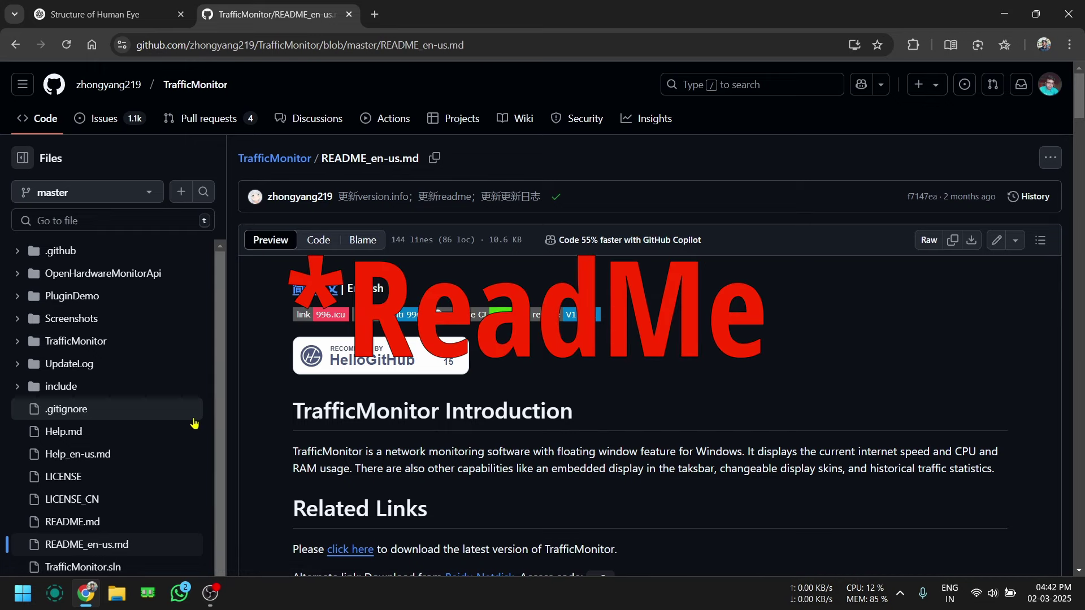
Step: Read through the English readme, examining the Standard and Lite version comparison, screenshots, skins, option settings and hardware monitoring notes
{"action": "scroll", "coordinate": [430, 436], "scroll_direction": "down", "scroll_amount": 3}
{"action": "scroll", "coordinate": [430, 436], "scroll_direction": "down", "scroll_amount": 8}
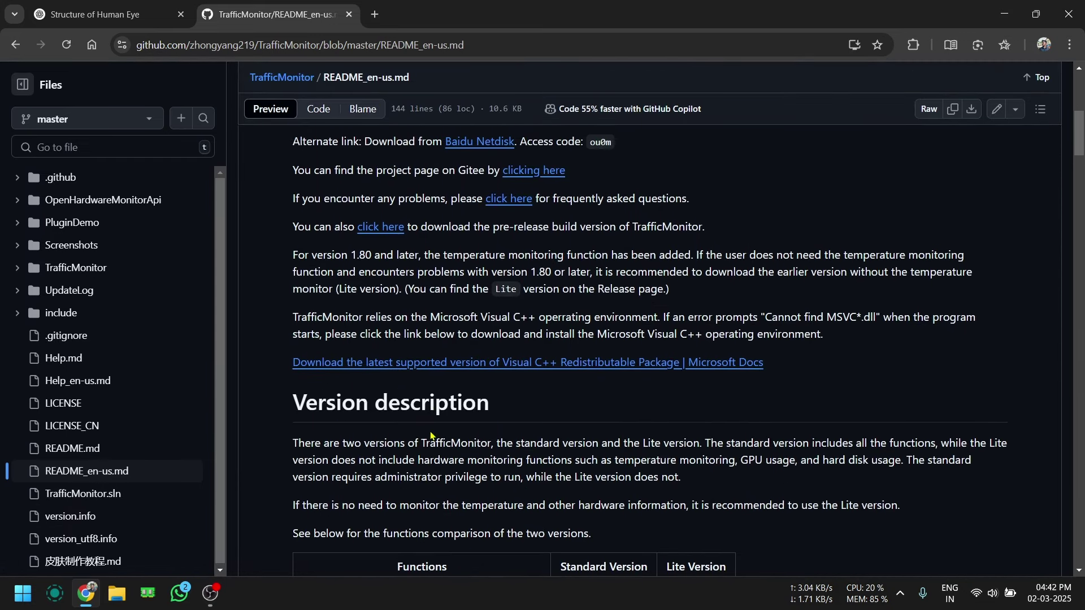
{"action": "scroll", "coordinate": [431, 435], "scroll_direction": "down", "scroll_amount": 3}
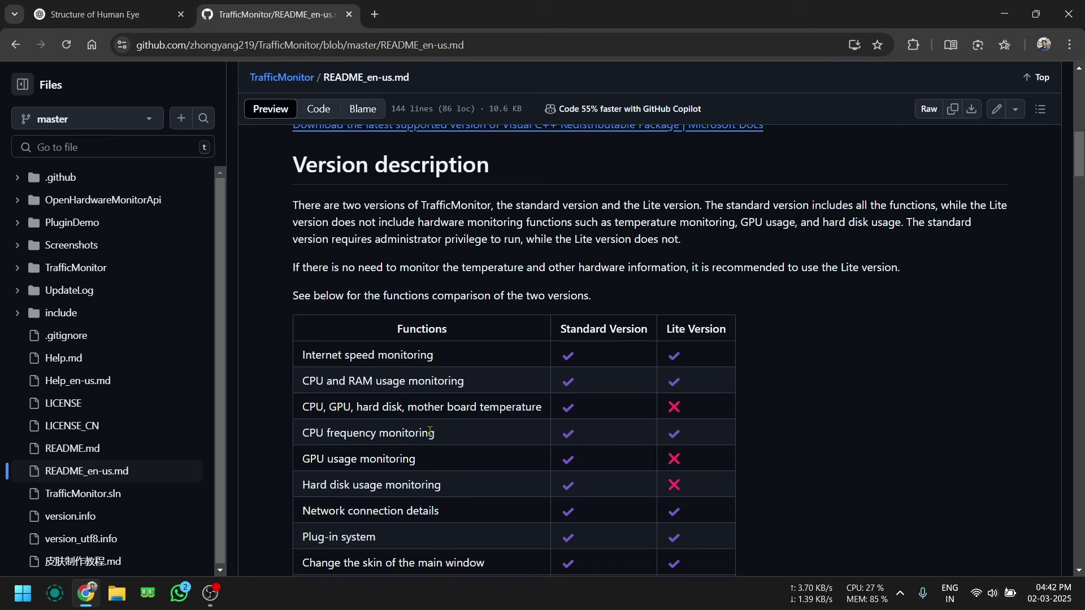
{"action": "scroll", "coordinate": [431, 435], "scroll_direction": "down", "scroll_amount": 1}
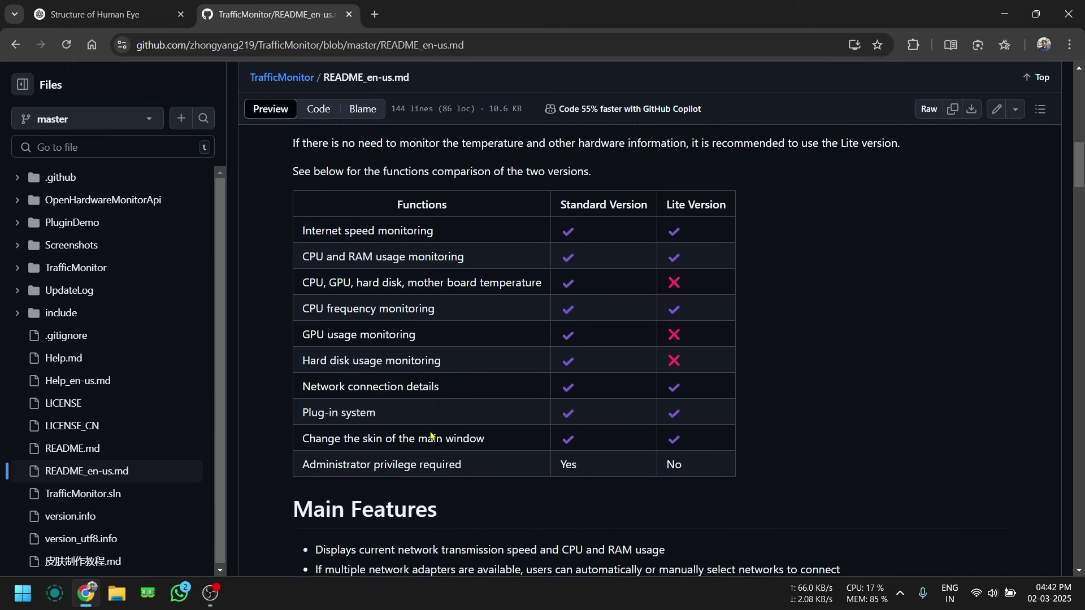
{"action": "scroll", "coordinate": [429, 432], "scroll_direction": "up", "scroll_amount": 1}
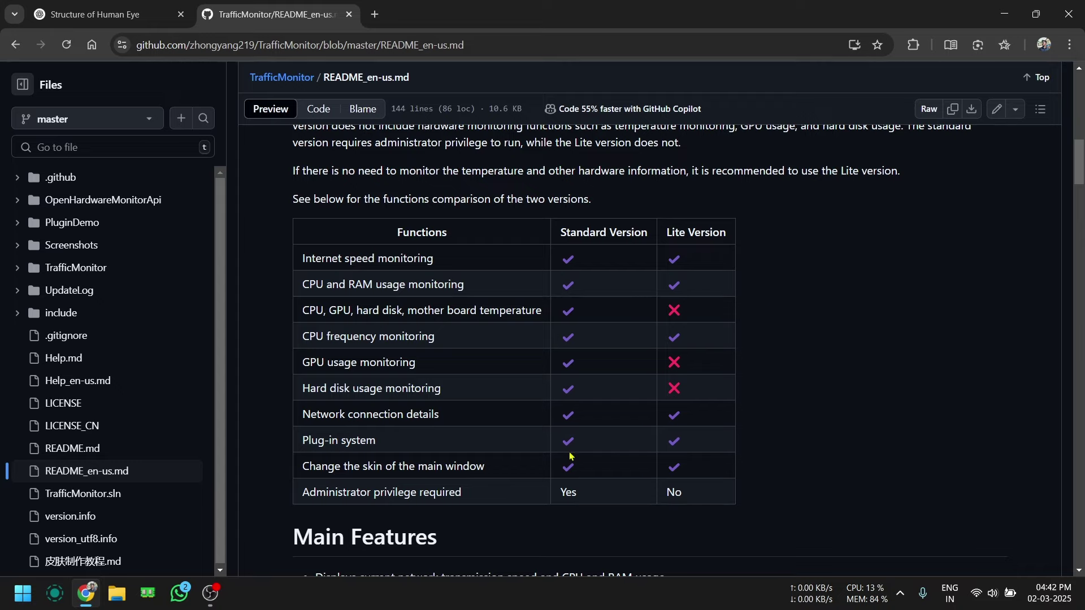
{"action": "scroll", "coordinate": [602, 396], "scroll_direction": "down", "scroll_amount": 10}
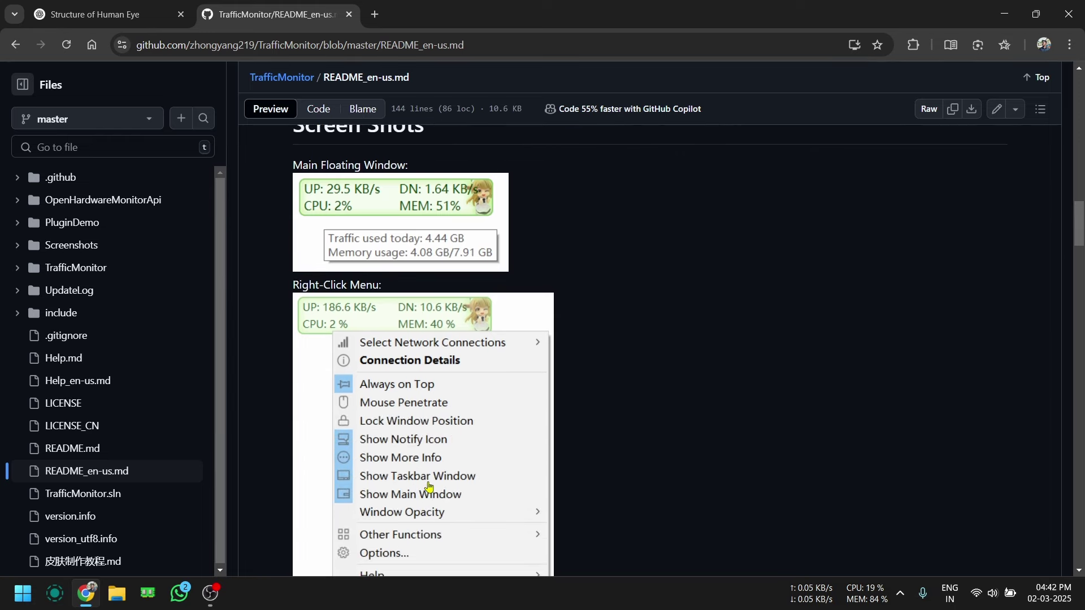
{"action": "scroll", "coordinate": [428, 486], "scroll_direction": "down", "scroll_amount": 4}
{"action": "scroll", "coordinate": [428, 486], "scroll_direction": "down", "scroll_amount": 3}
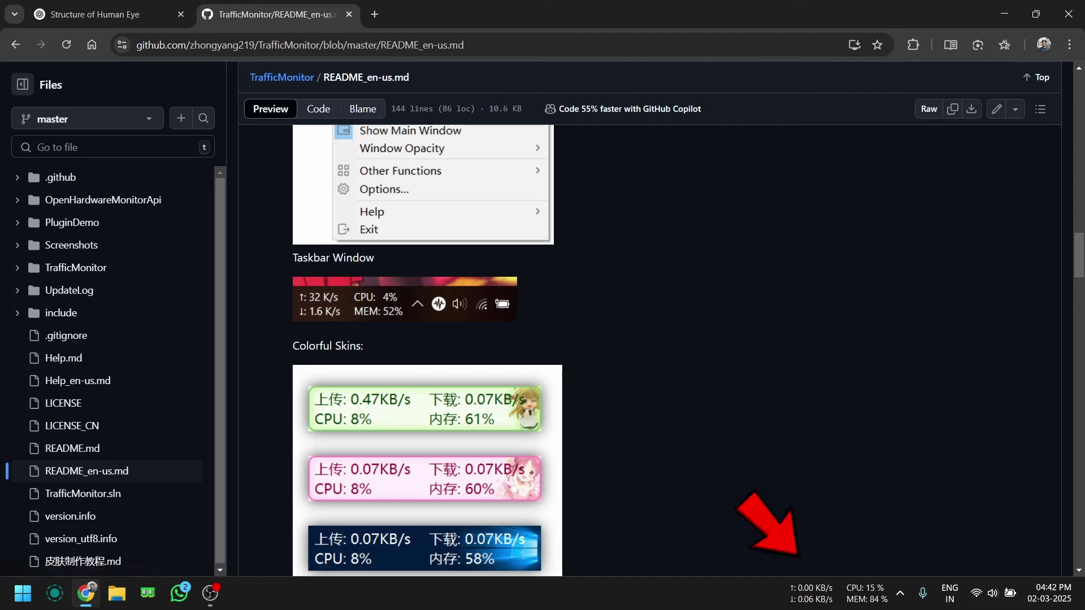
{"action": "scroll", "coordinate": [426, 399], "scroll_direction": "down", "scroll_amount": 3}
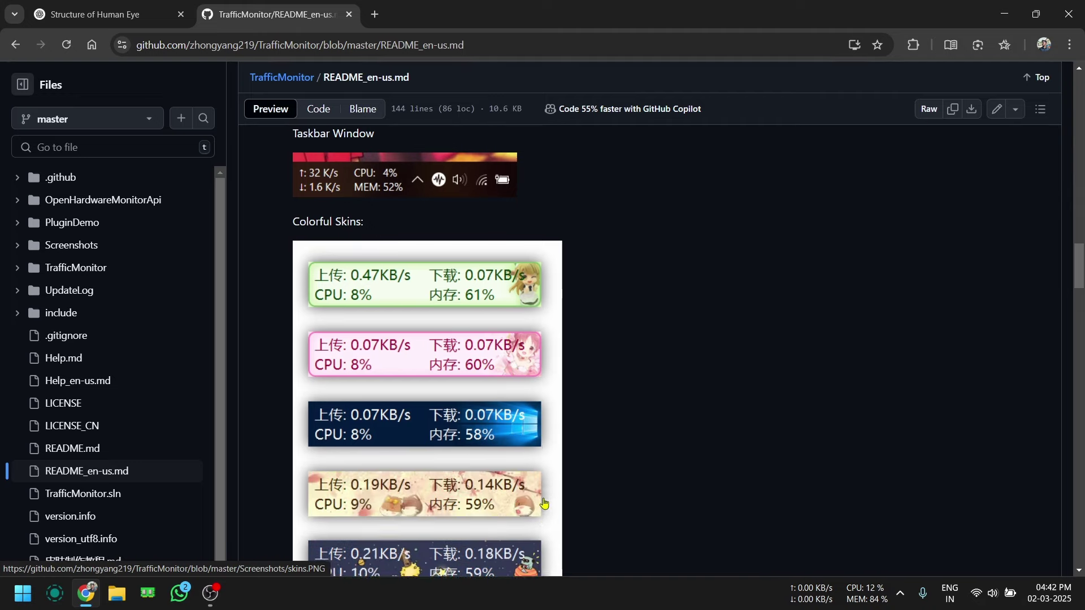
{"action": "scroll", "coordinate": [426, 398], "scroll_direction": "down", "scroll_amount": 1}
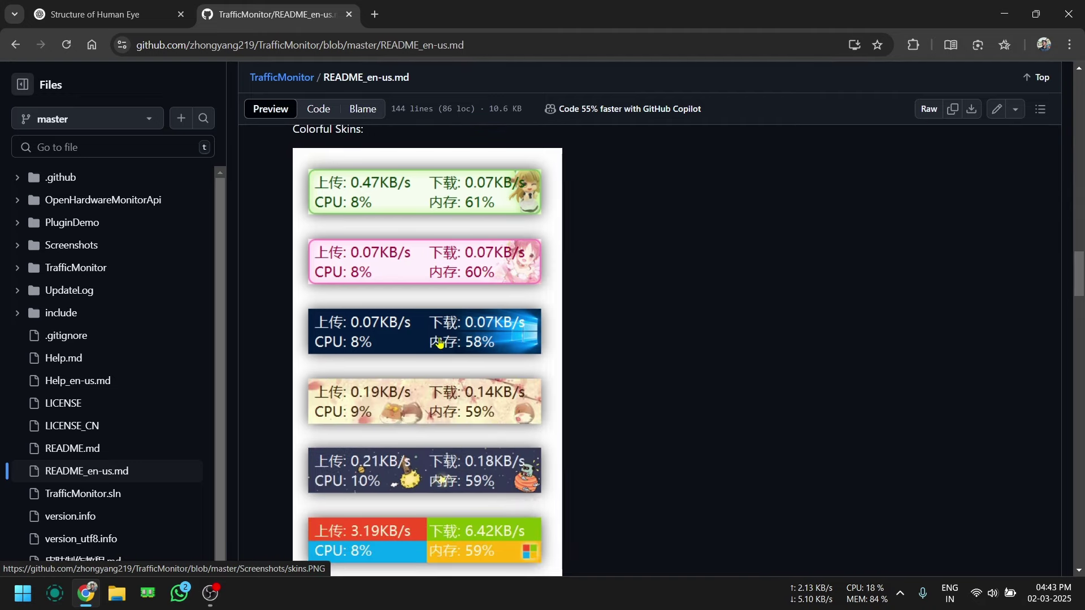
{"action": "scroll", "coordinate": [450, 432], "scroll_direction": "down", "scroll_amount": 15}
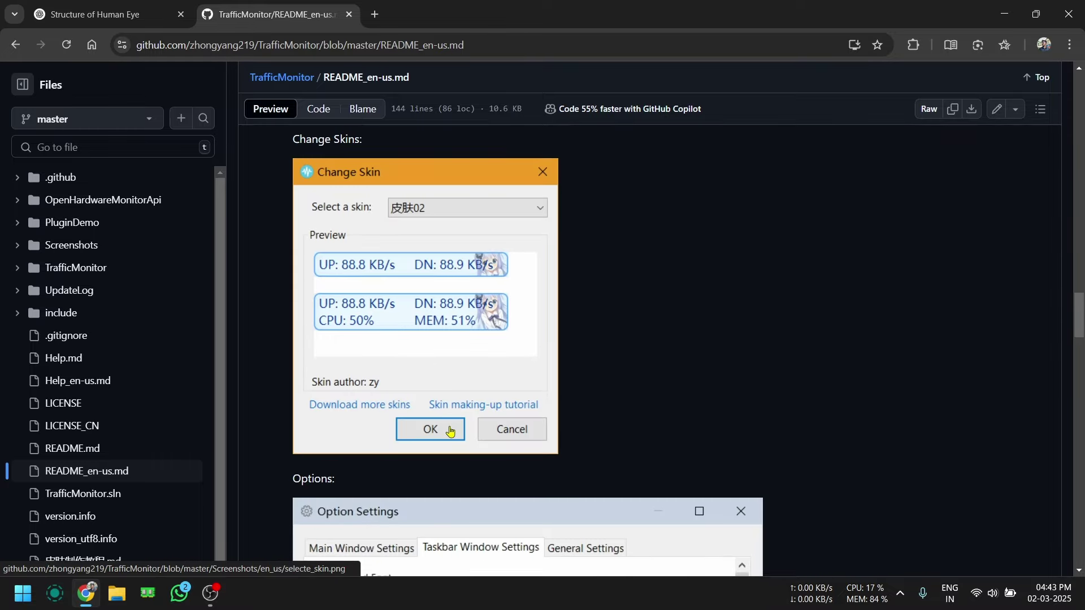
{"action": "scroll", "coordinate": [451, 432], "scroll_direction": "down", "scroll_amount": 12}
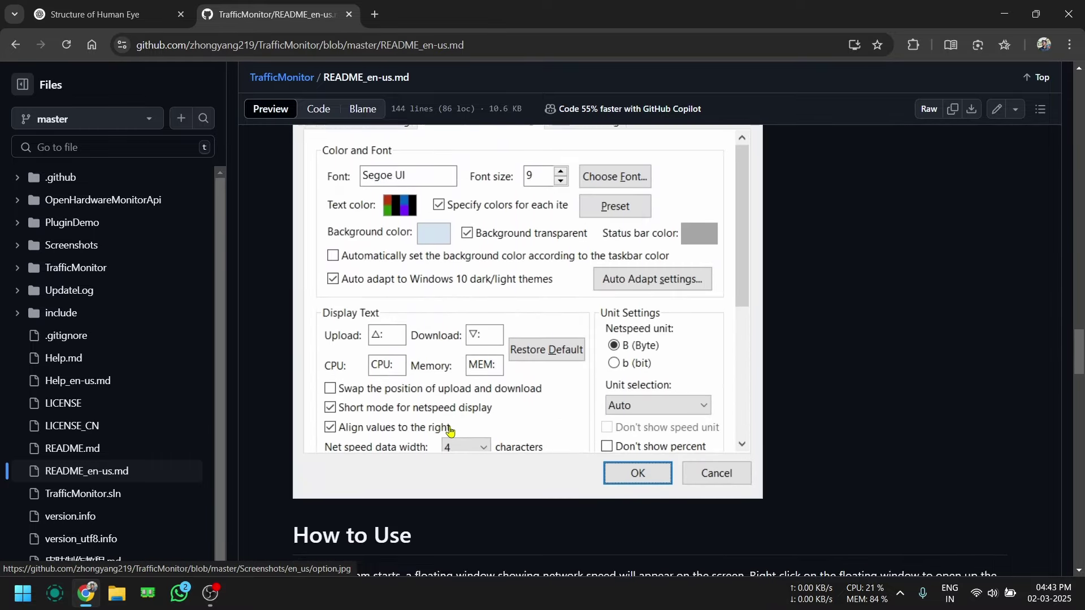
{"action": "scroll", "coordinate": [450, 432], "scroll_direction": "down", "scroll_amount": 10}
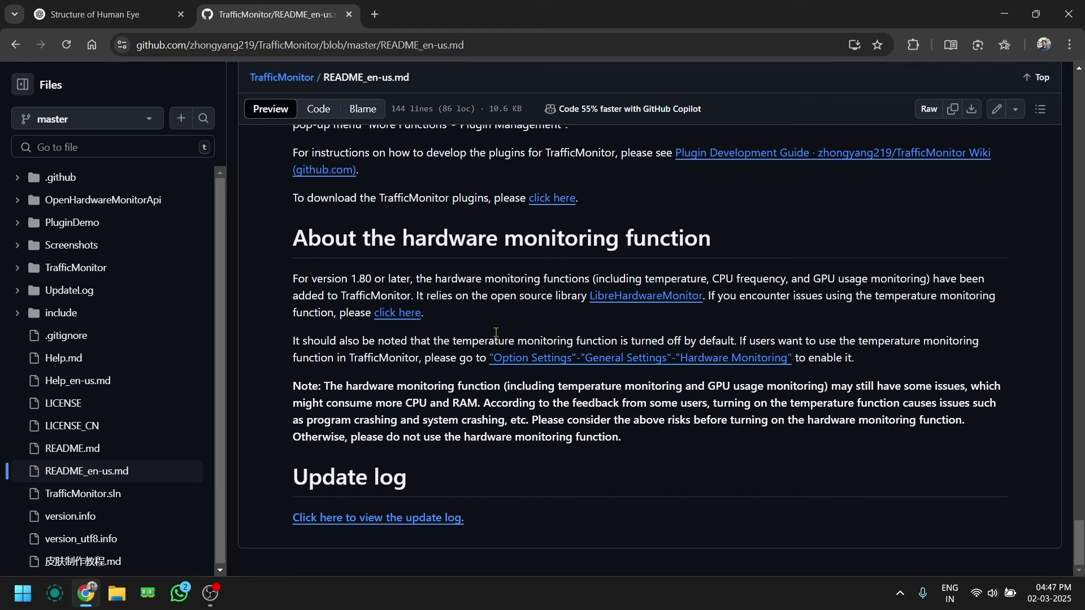
Step: Return to the TrafficMonitor repository and review the notes and assets of the V1.85.1 release
{"action": "left_click", "coordinate": [296, 78]}
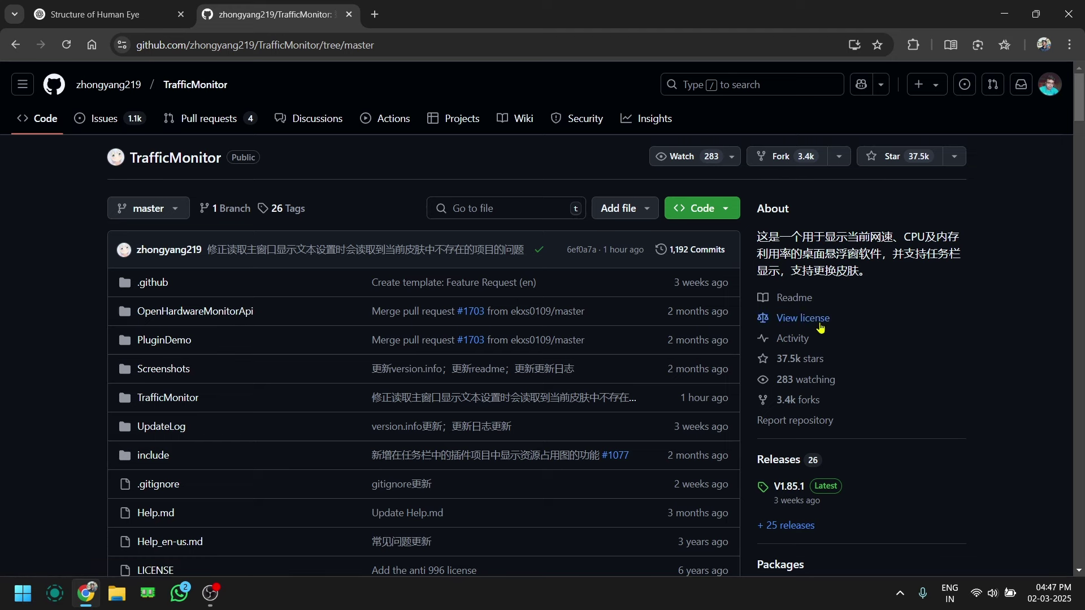
{"action": "scroll", "coordinate": [867, 330], "scroll_direction": "down", "scroll_amount": 2}
{"action": "scroll", "coordinate": [867, 328], "scroll_direction": "down", "scroll_amount": 3}
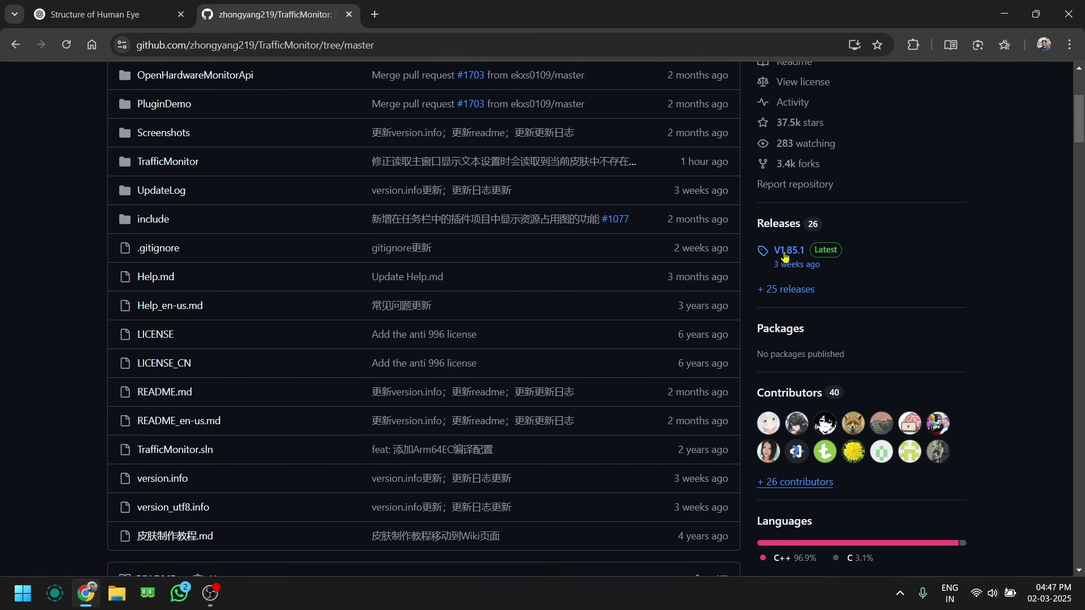
{"action": "left_click", "coordinate": [789, 251]}
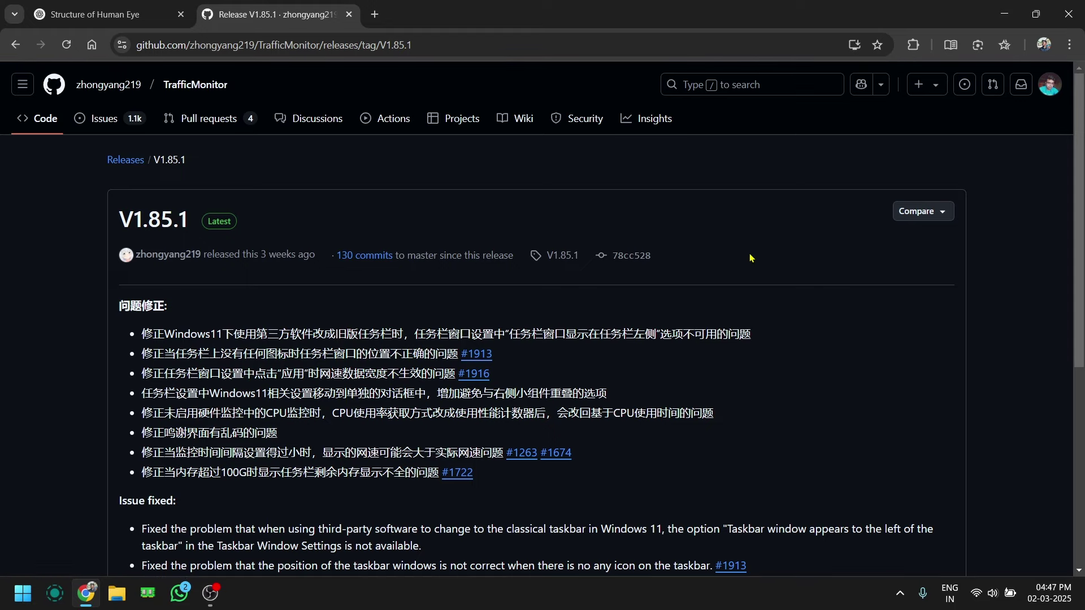
{"action": "scroll", "coordinate": [297, 441], "scroll_direction": "down", "scroll_amount": 5}
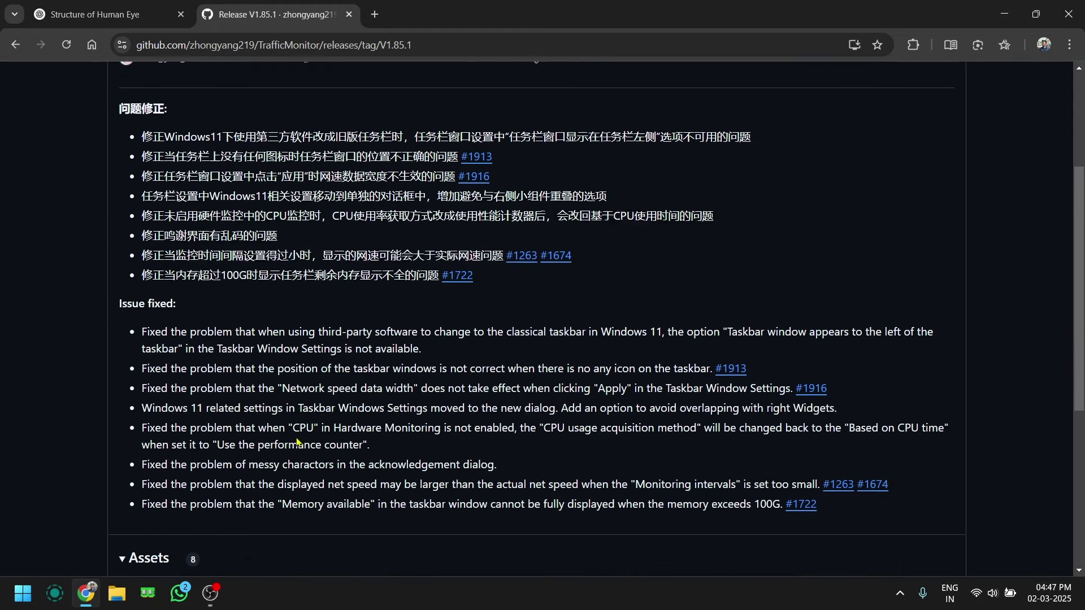
{"action": "scroll", "coordinate": [233, 348], "scroll_direction": "down", "scroll_amount": 5}
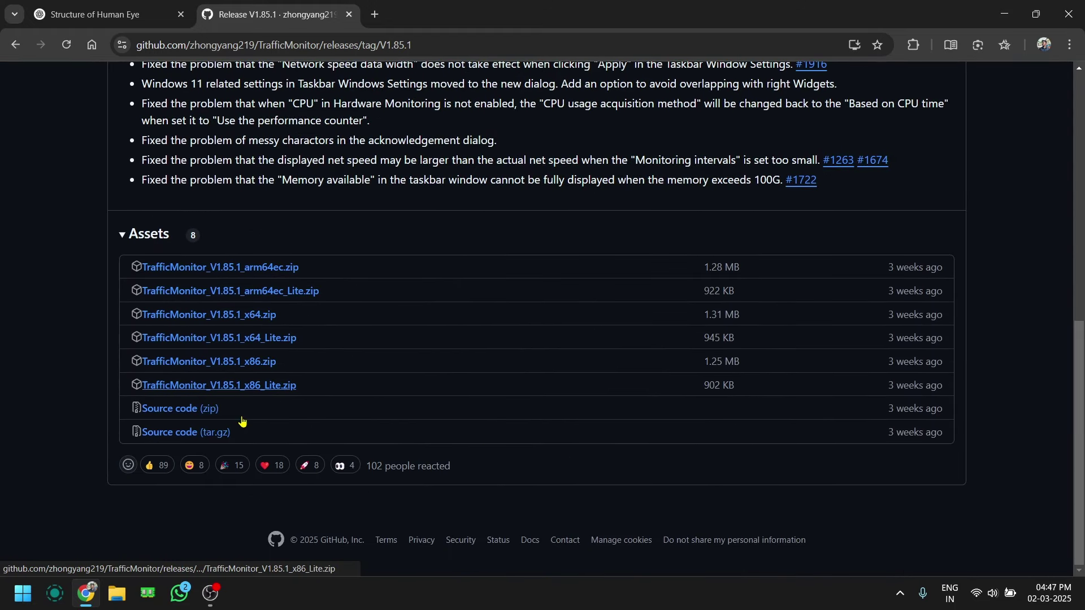
{"action": "scroll", "coordinate": [235, 257], "scroll_direction": "up", "scroll_amount": 8}
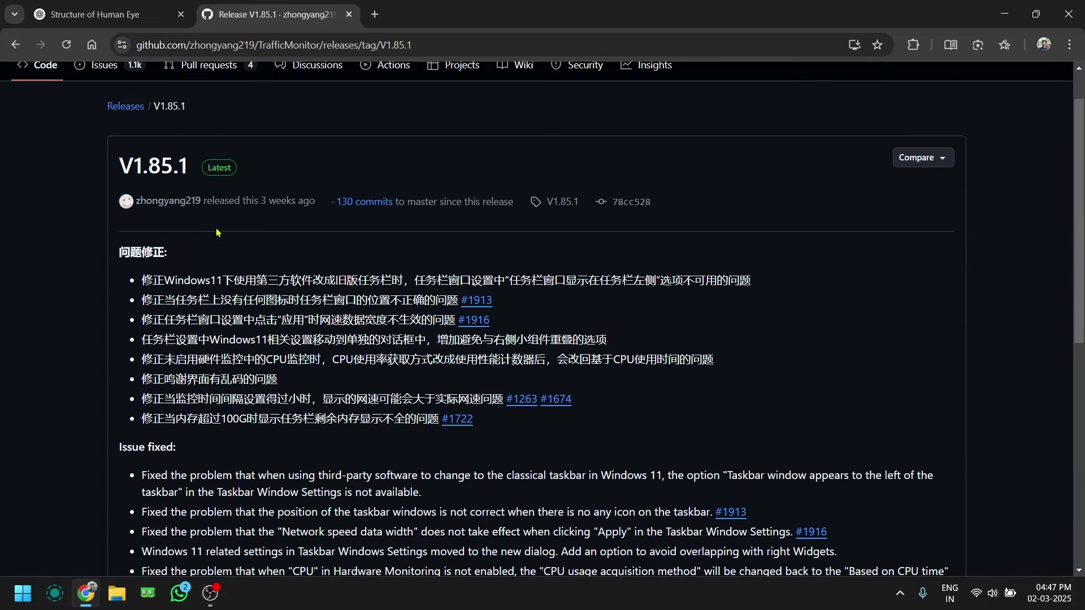
{"action": "scroll", "coordinate": [217, 232], "scroll_direction": "down", "scroll_amount": 10}
{"action": "scroll", "coordinate": [282, 293], "scroll_direction": "up", "scroll_amount": 10}
{"action": "scroll", "coordinate": [355, 354], "scroll_direction": "left", "scroll_amount": 5}
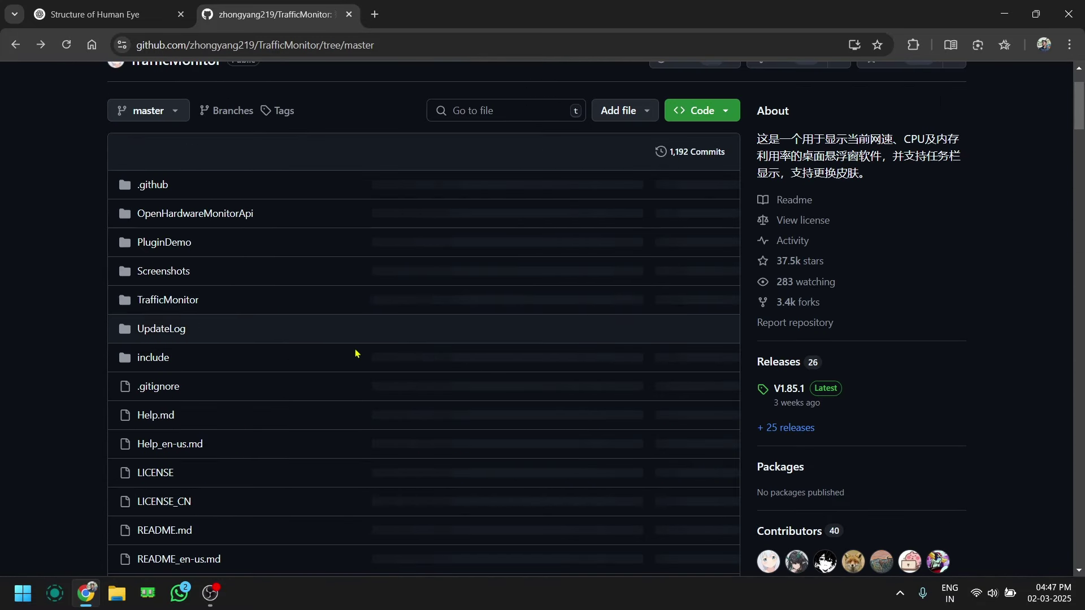
Step: Browse the full list of TrafficMonitor releases, then go back to the repository's main page
{"action": "left_click", "coordinate": [766, 431]}
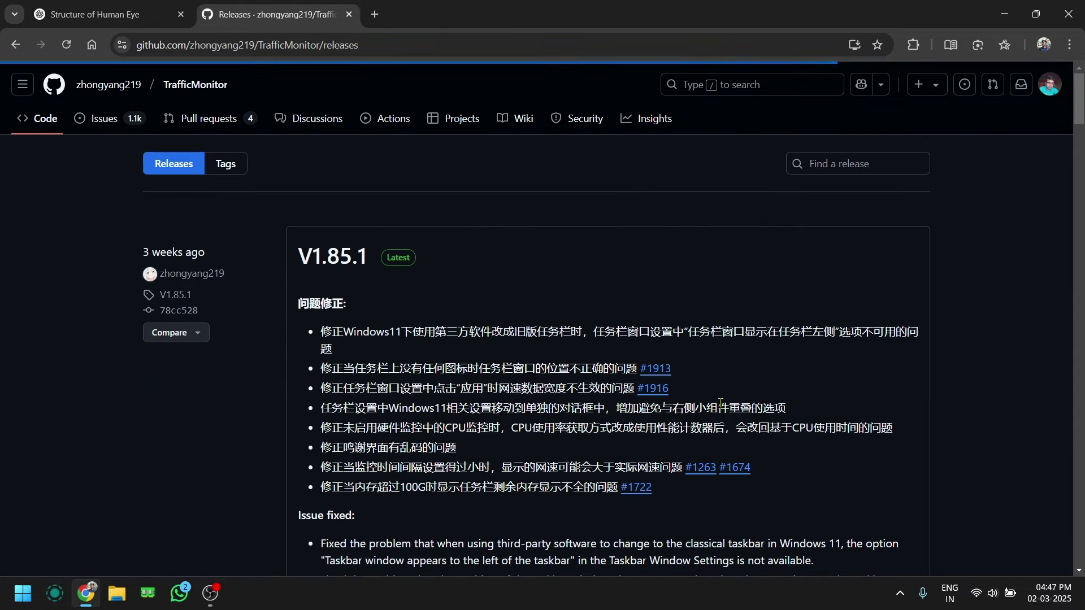
{"action": "scroll", "coordinate": [364, 321], "scroll_direction": "down", "scroll_amount": 10}
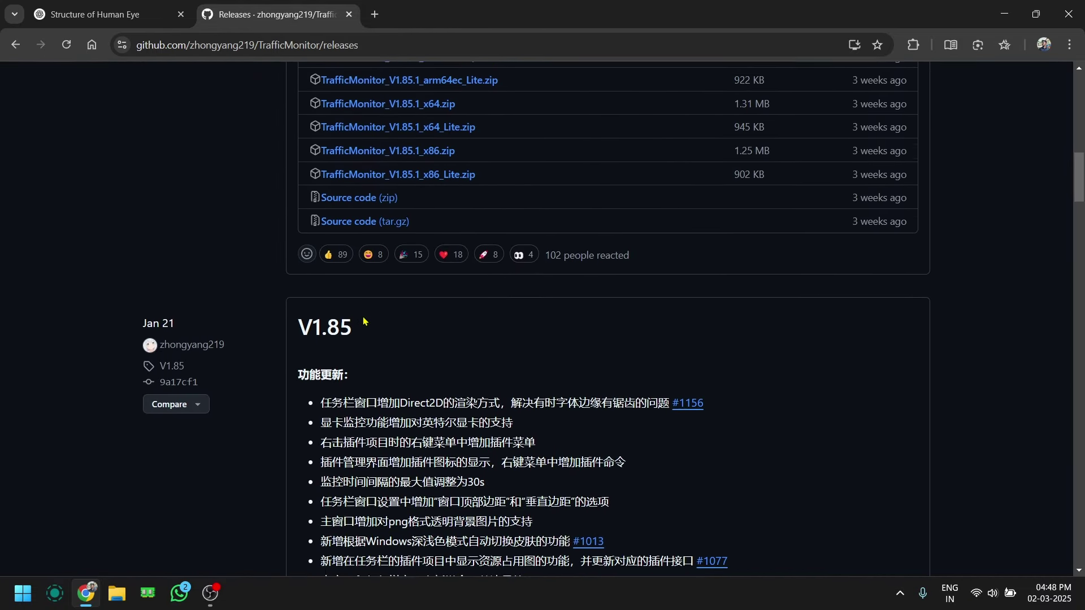
{"action": "scroll", "coordinate": [364, 321], "scroll_direction": "up", "scroll_amount": 2}
{"action": "scroll", "coordinate": [364, 321], "scroll_direction": "down", "scroll_amount": 6}
{"action": "scroll", "coordinate": [363, 321], "scroll_direction": "left", "scroll_amount": 5}
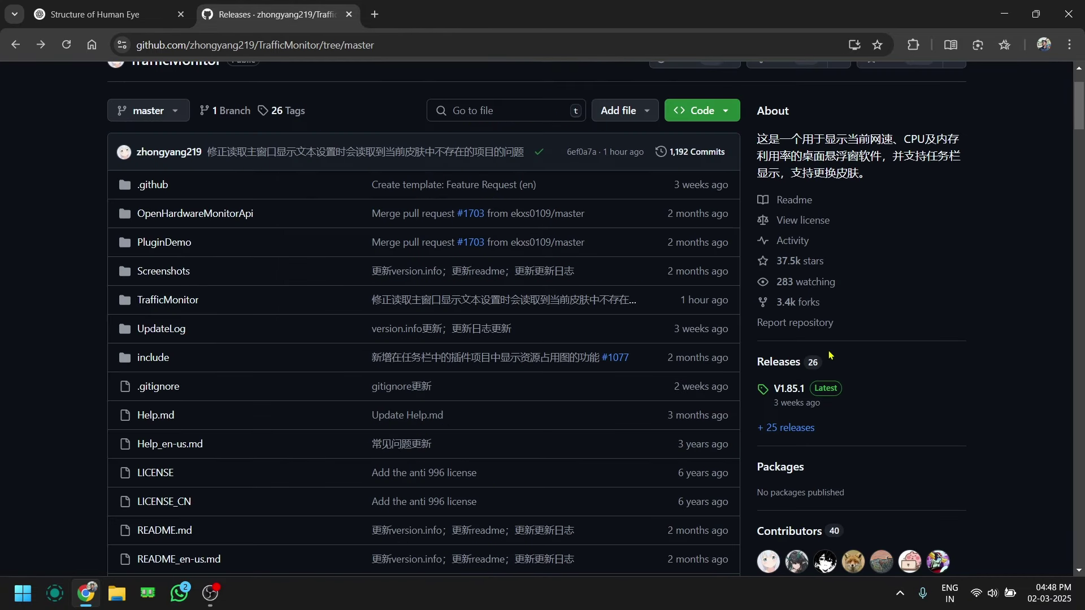
Step: Open the latest V1.85.1 release and bring its Assets list of download files into view
{"action": "left_click", "coordinate": [800, 390]}
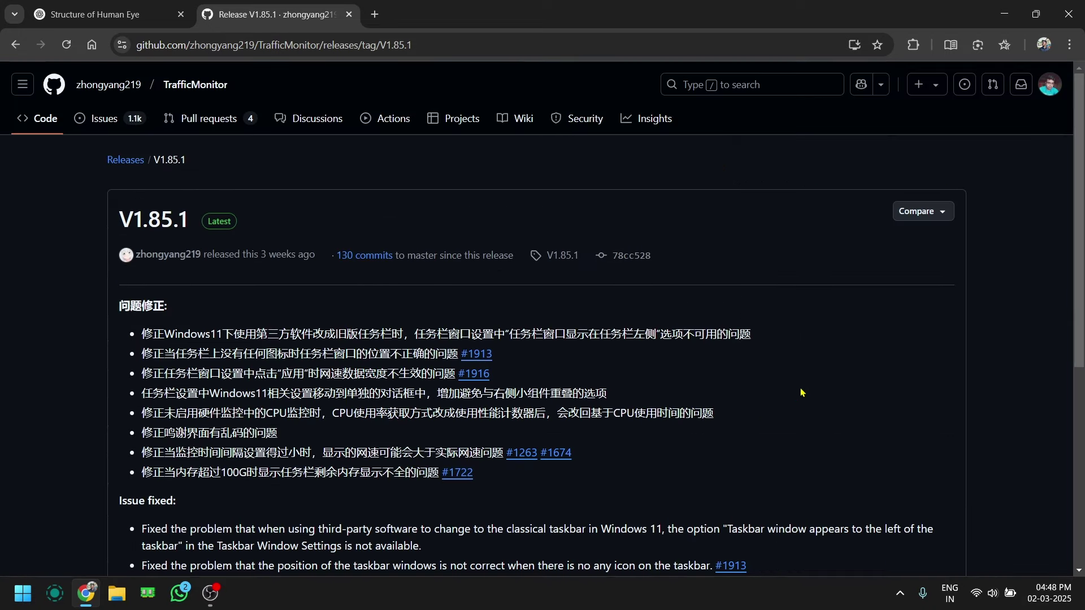
{"action": "scroll", "coordinate": [444, 452], "scroll_direction": "down", "scroll_amount": 3}
{"action": "scroll", "coordinate": [443, 453], "scroll_direction": "down", "scroll_amount": 5}
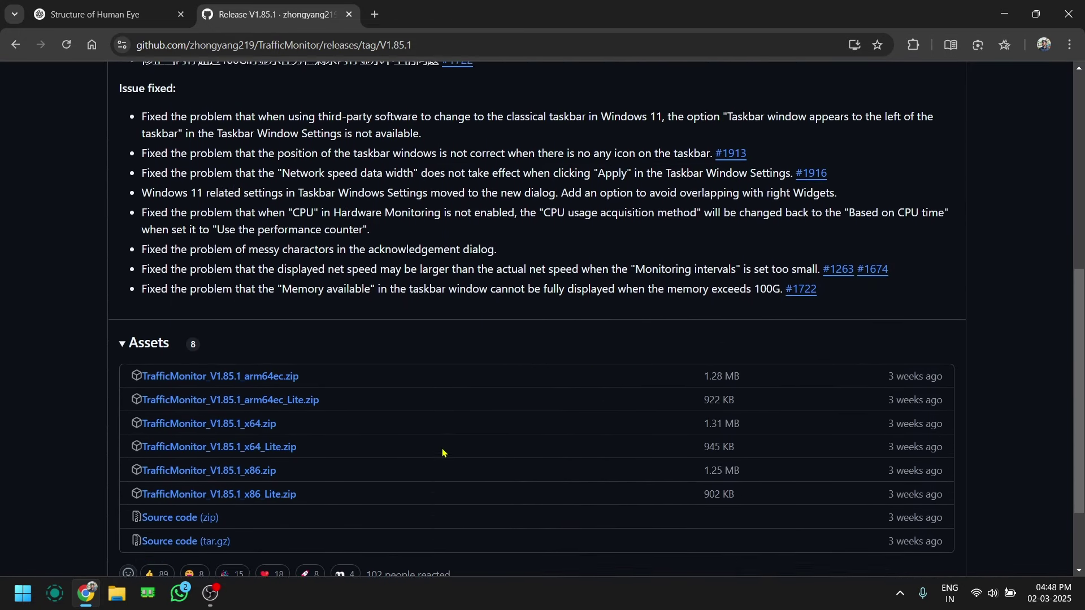
{"action": "scroll", "coordinate": [442, 453], "scroll_direction": "down", "scroll_amount": 2}
{"action": "scroll", "coordinate": [339, 457], "scroll_direction": "up", "scroll_amount": 2}
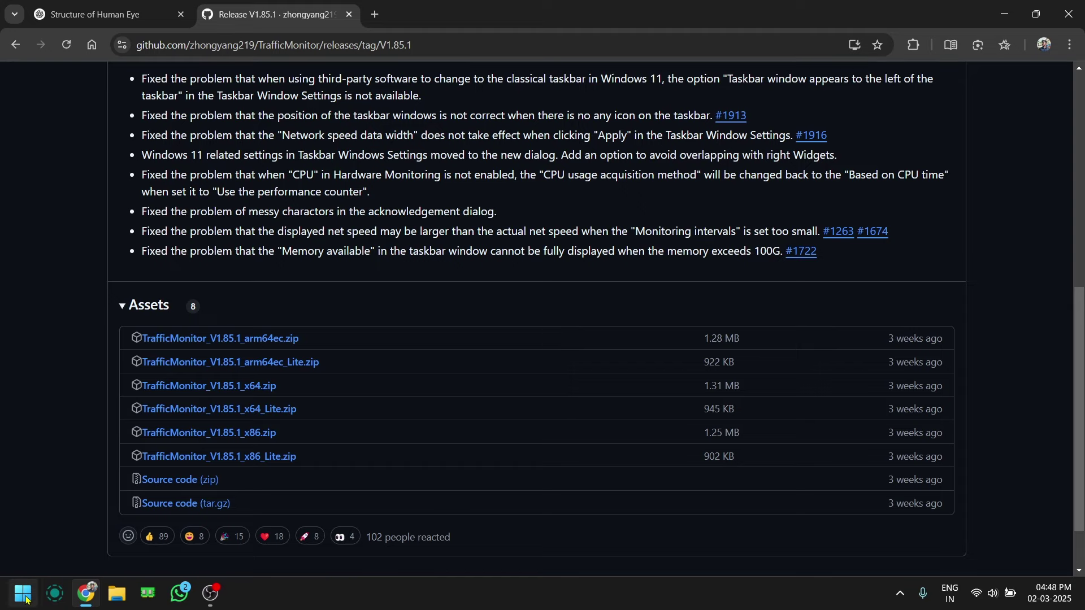
Step: Show the desktop and open the properties of This PC to check the system type
{"action": "key", "text": "super+d"}
{"action": "right_click", "coordinate": [12, 529]}
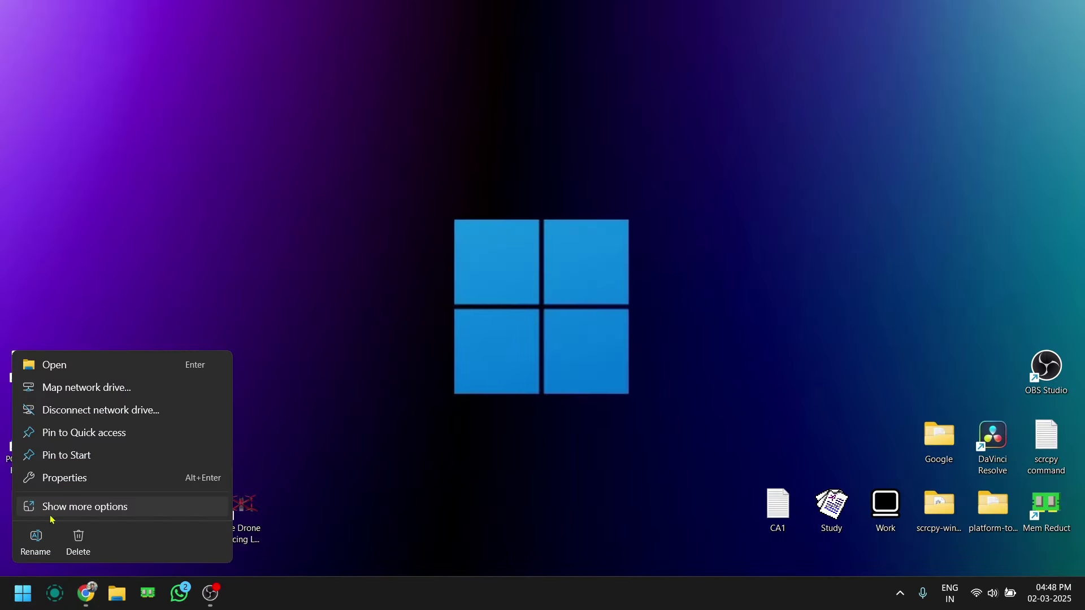
{"action": "left_click", "coordinate": [83, 484]}
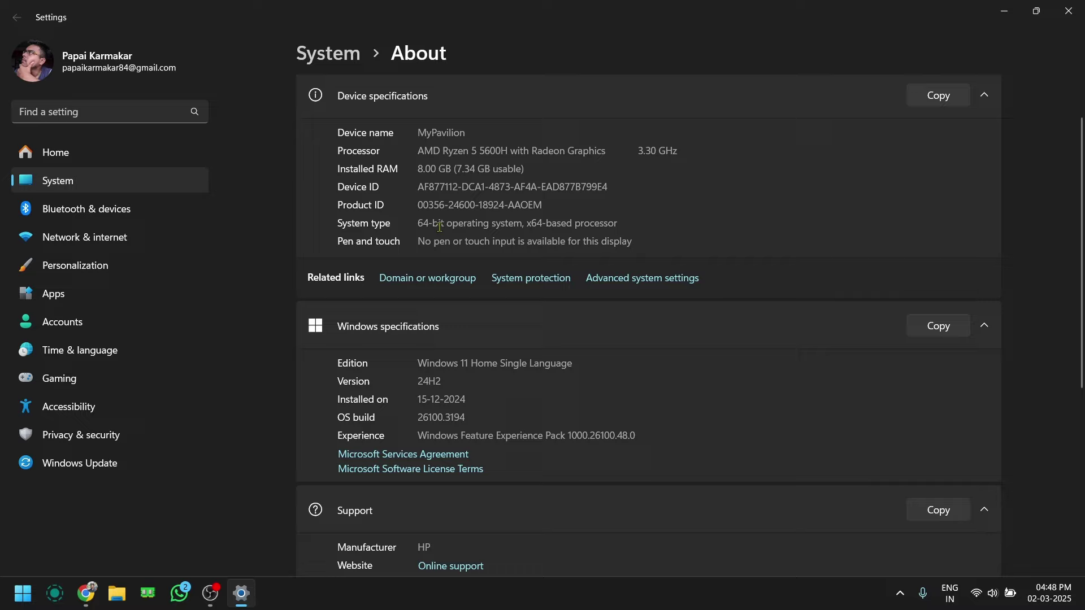
Step: Check the system type in the device specifications, close Settings, and return to the V1.85.1 release page in Chrome
{"action": "left_click_drag", "start_coordinate": [439, 227], "coordinate": [414, 225]}
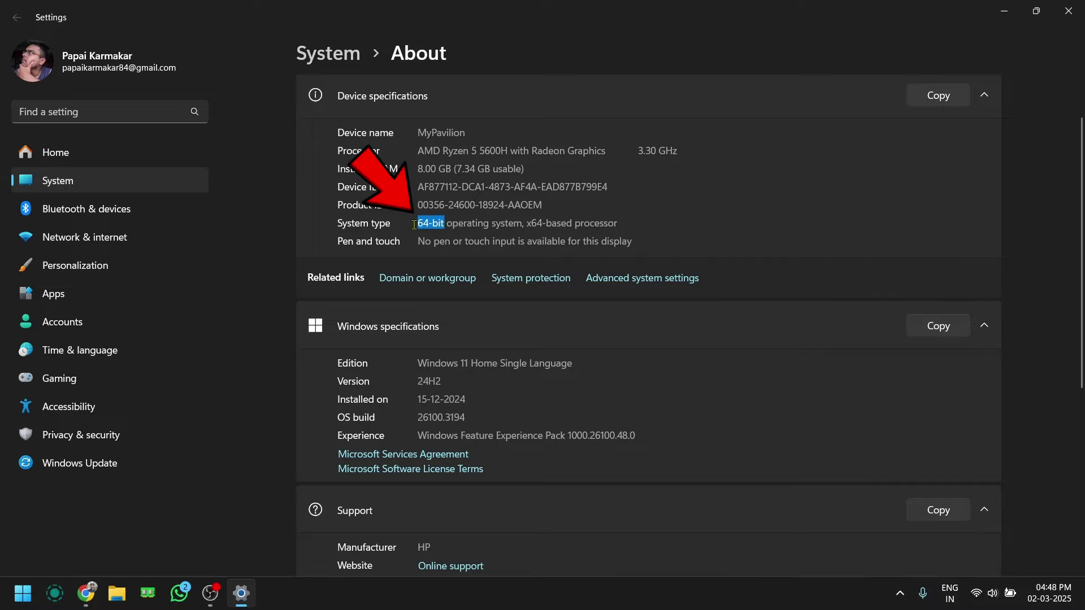
{"action": "left_click", "coordinate": [1068, 11]}
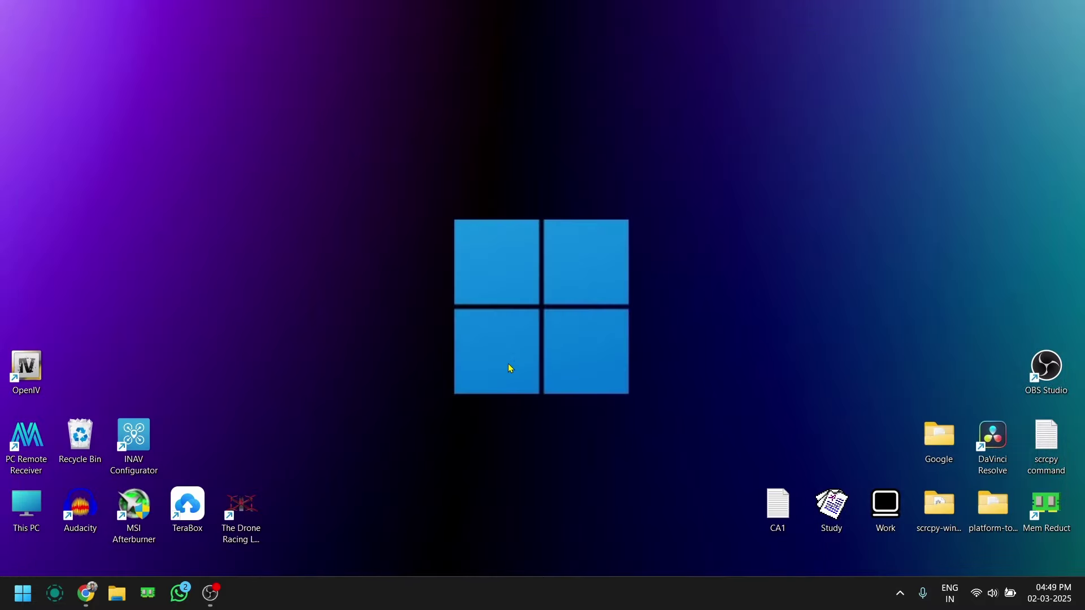
{"action": "left_click", "coordinate": [92, 587]}
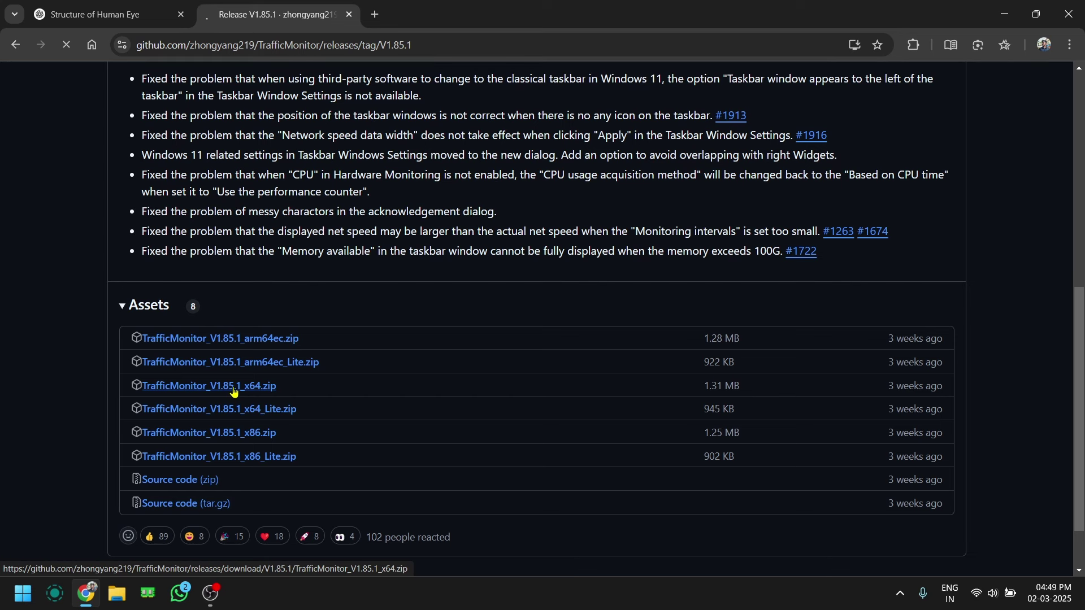
Step: Download TrafficMonitor_V1.85.1_x64.zip to the Downloads folder and close the browser
{"action": "scroll", "coordinate": [483, 318], "scroll_direction": "up", "scroll_amount": 3}
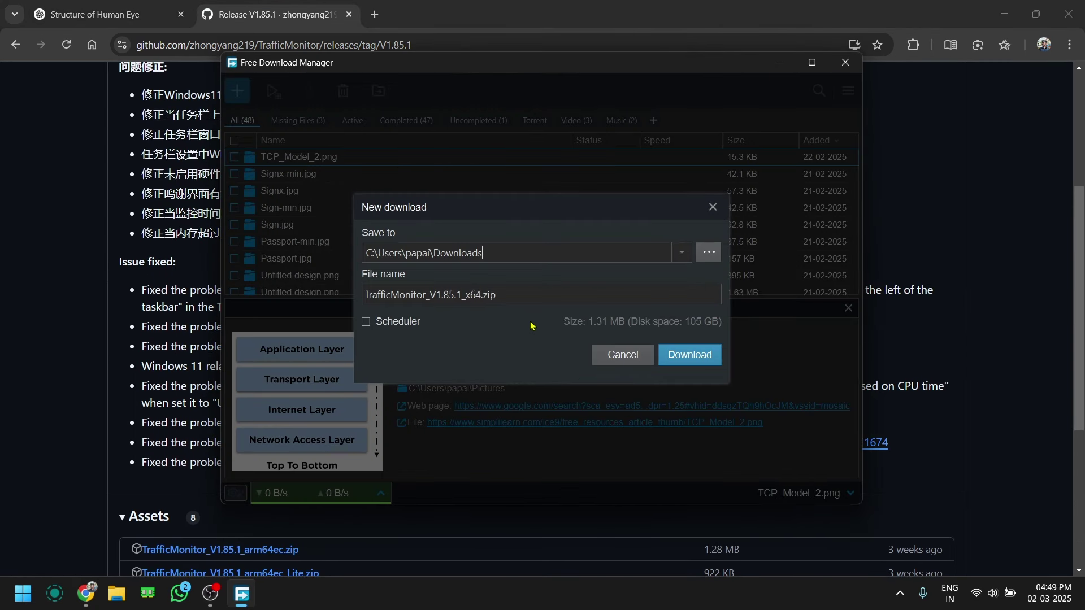
{"action": "left_click", "coordinate": [690, 354]}
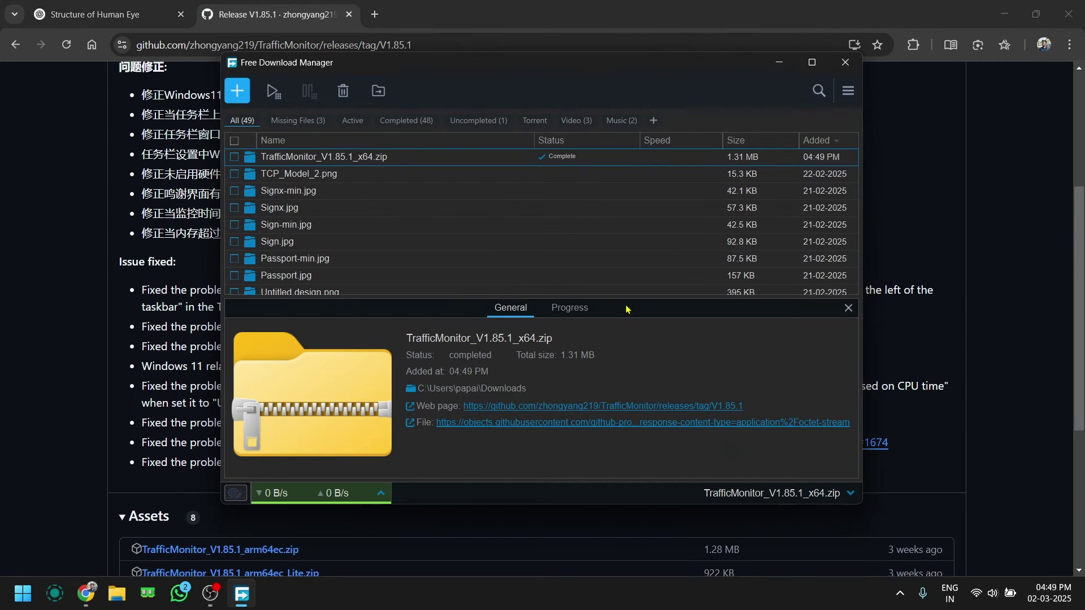
{"action": "left_click", "coordinate": [1068, 15]}
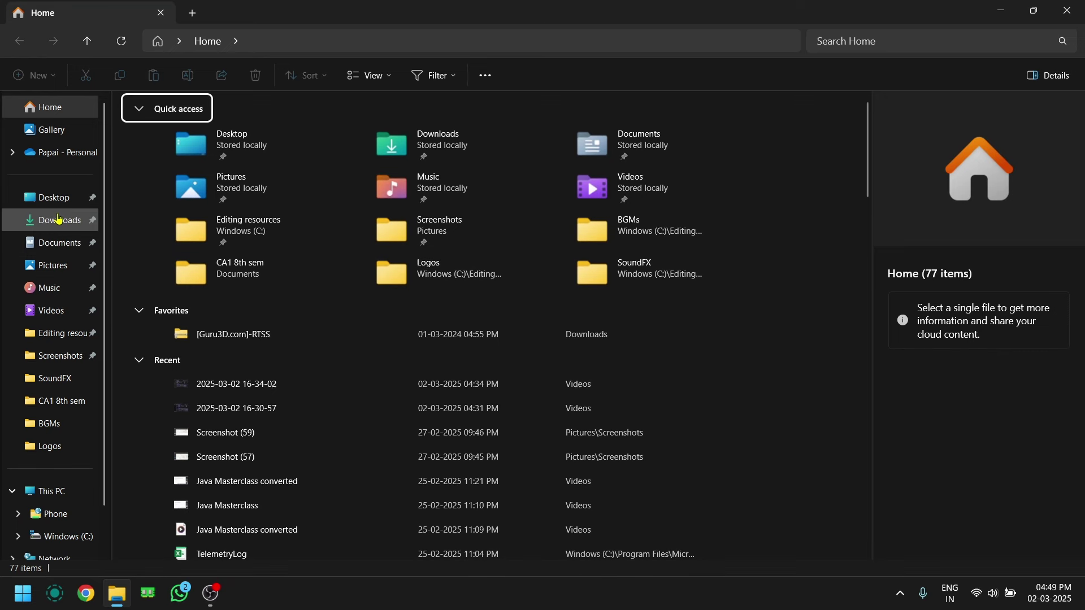
Step: In File Explorer's Downloads folder, sort by date modified, extract TrafficMonitor_V1.85.1_x64.zip, and open the extracted TrafficMonitor folder
{"action": "left_click", "coordinate": [57, 219]}
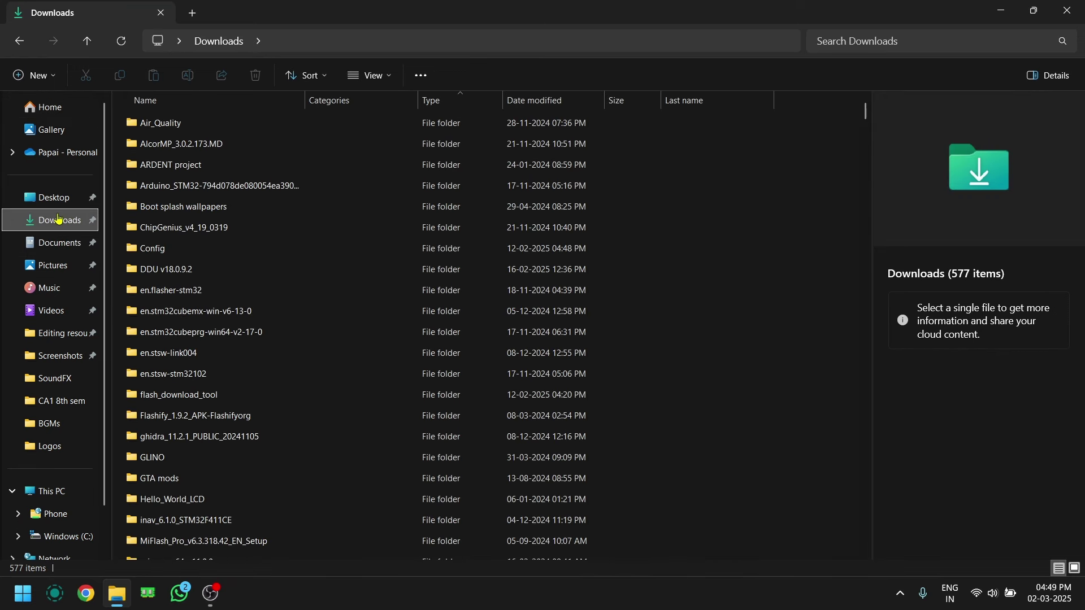
{"action": "left_click", "coordinate": [530, 100]}
{"action": "right_click", "coordinate": [278, 133]}
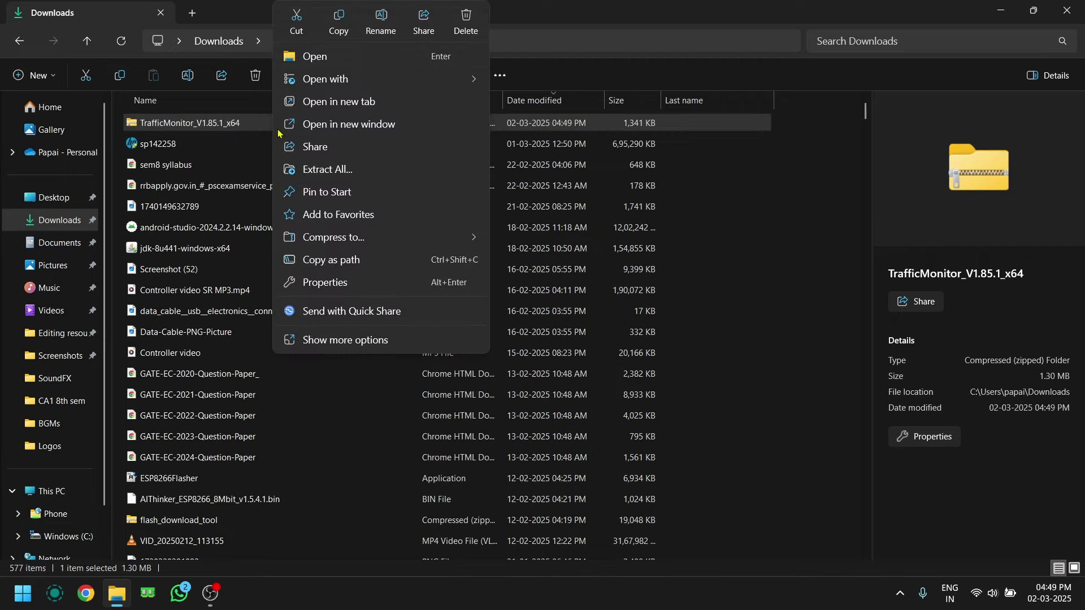
{"action": "left_click", "coordinate": [328, 170]}
{"action": "left_click", "coordinate": [644, 439]}
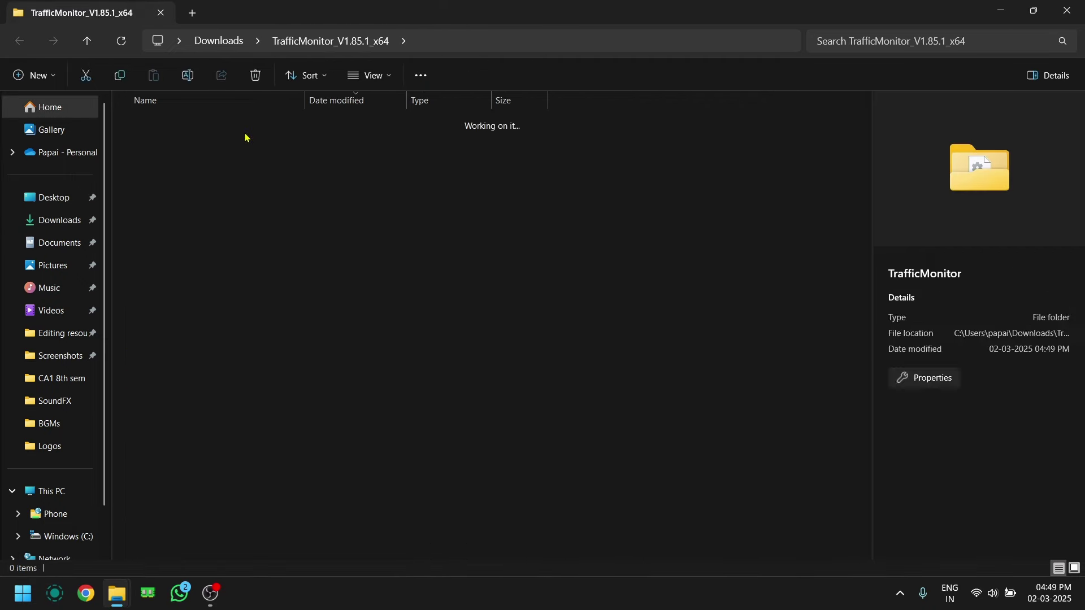
{"action": "double_click", "coordinate": [248, 138]}
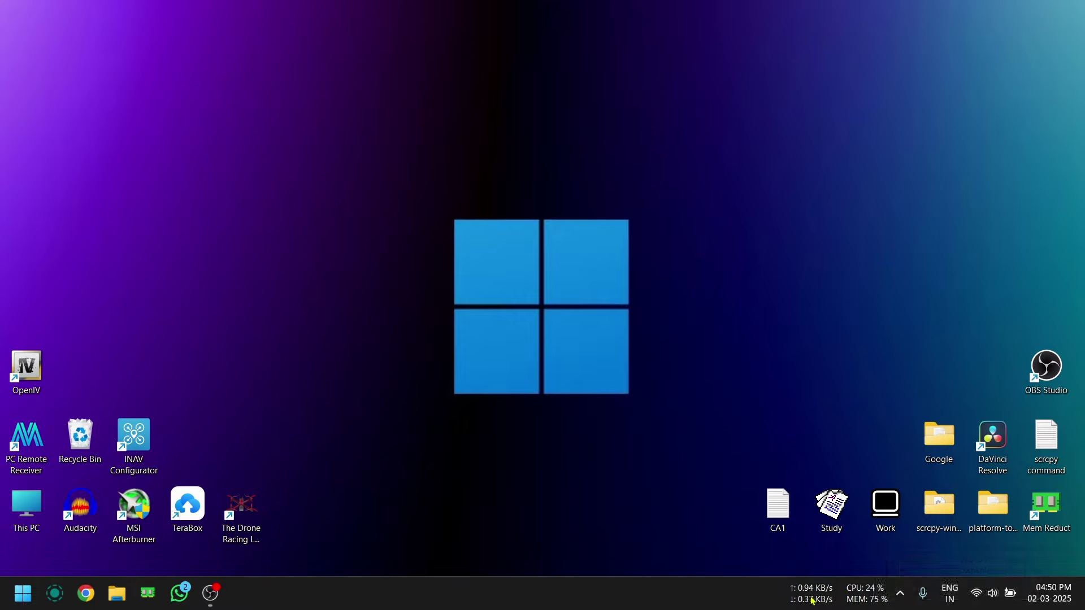
Step: Review TrafficMonitor's main window, taskbar window and general settings in its options, then close them without changes
{"action": "left_click", "coordinate": [901, 593]}
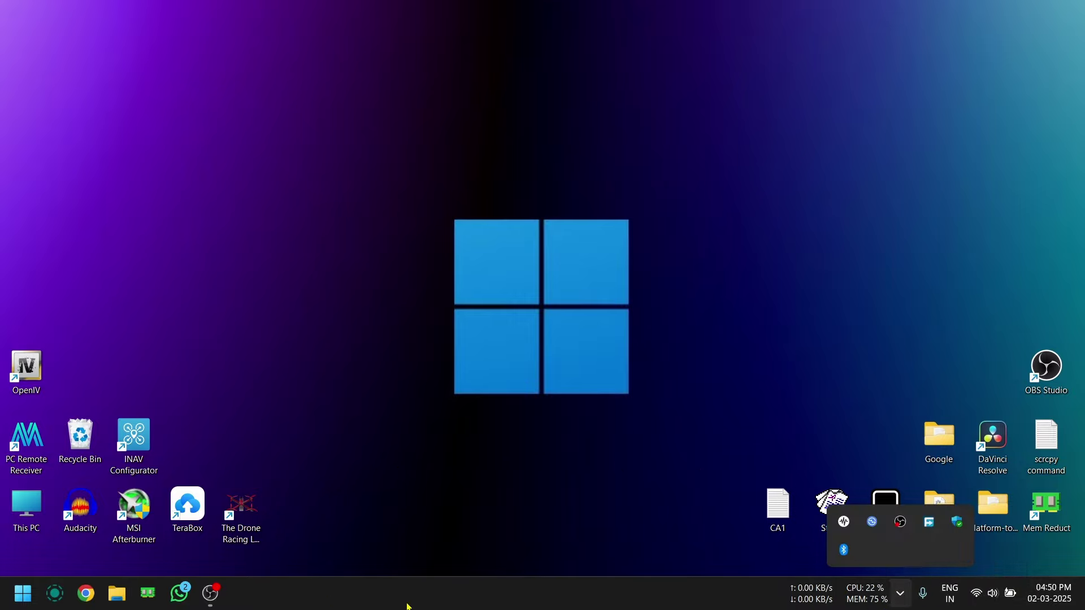
{"action": "left_click", "coordinate": [898, 593]}
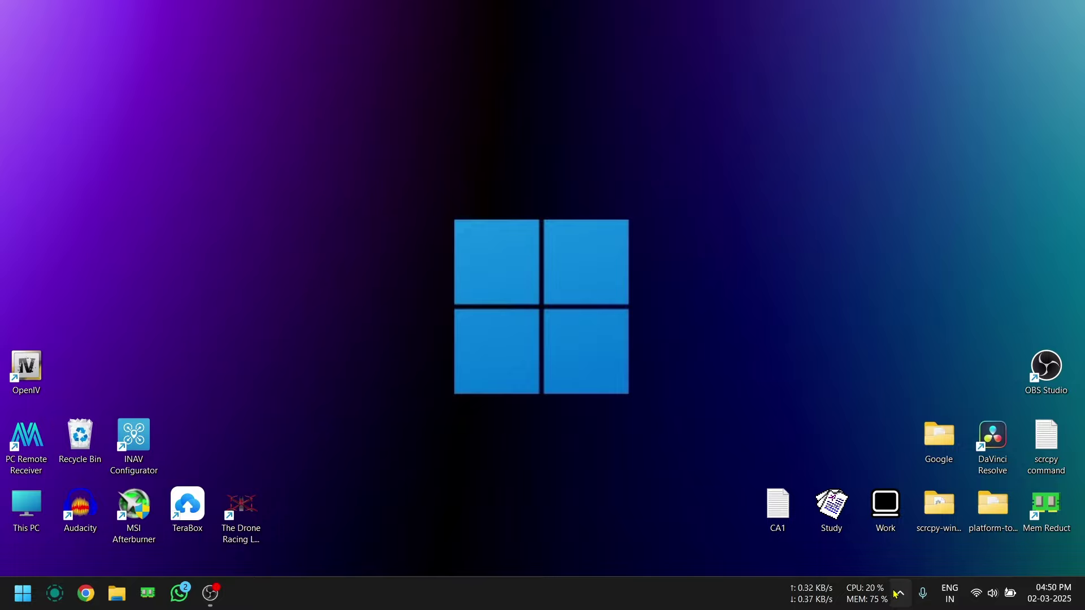
{"action": "left_click", "coordinate": [897, 594]}
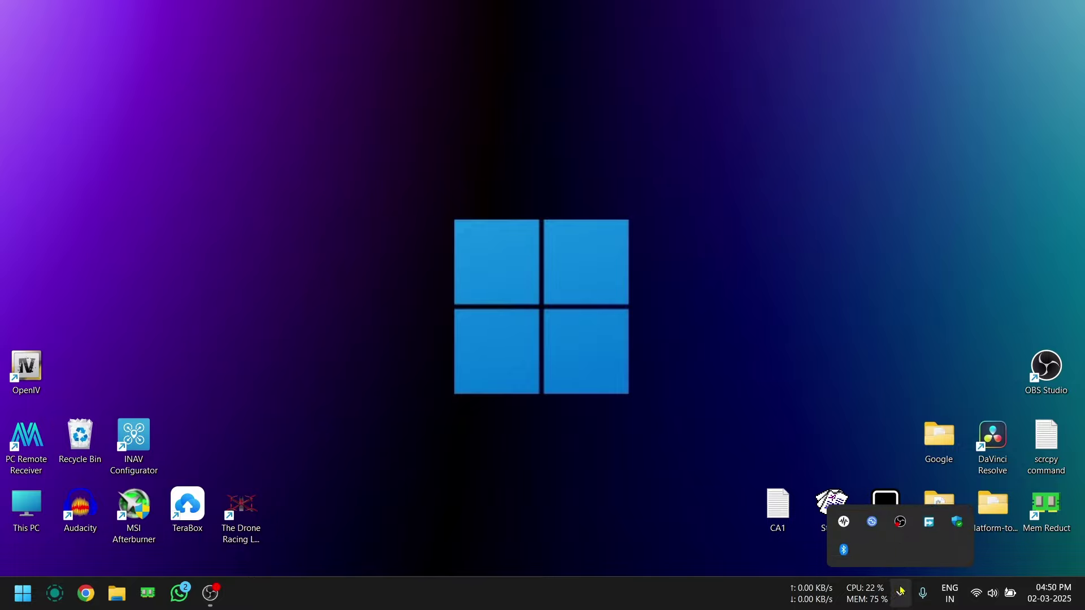
{"action": "right_click", "coordinate": [844, 523]}
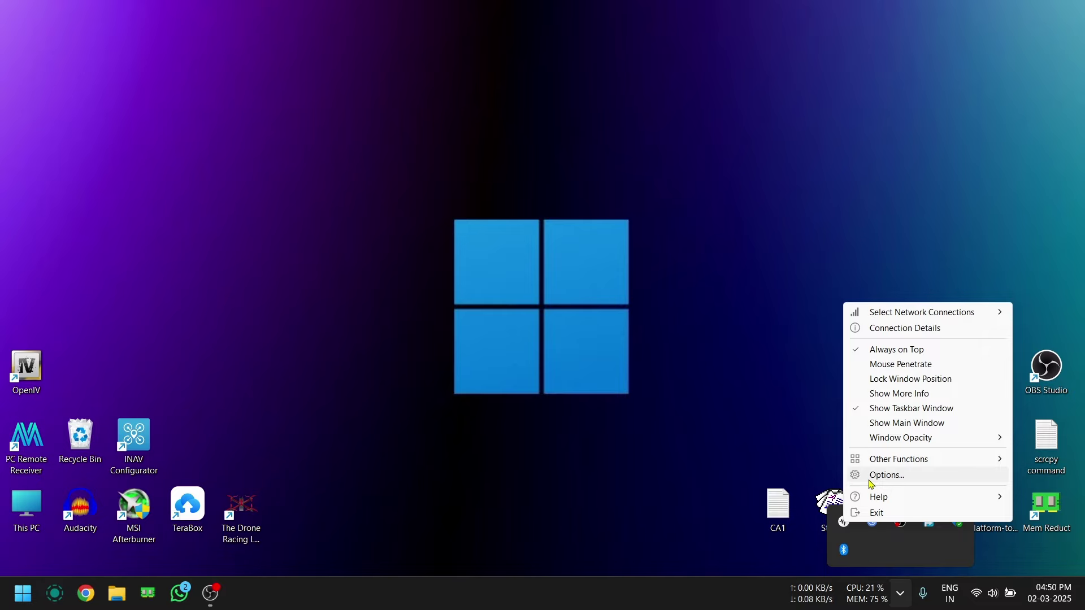
{"action": "left_click", "coordinate": [887, 476]}
{"action": "left_click", "coordinate": [509, 163]}
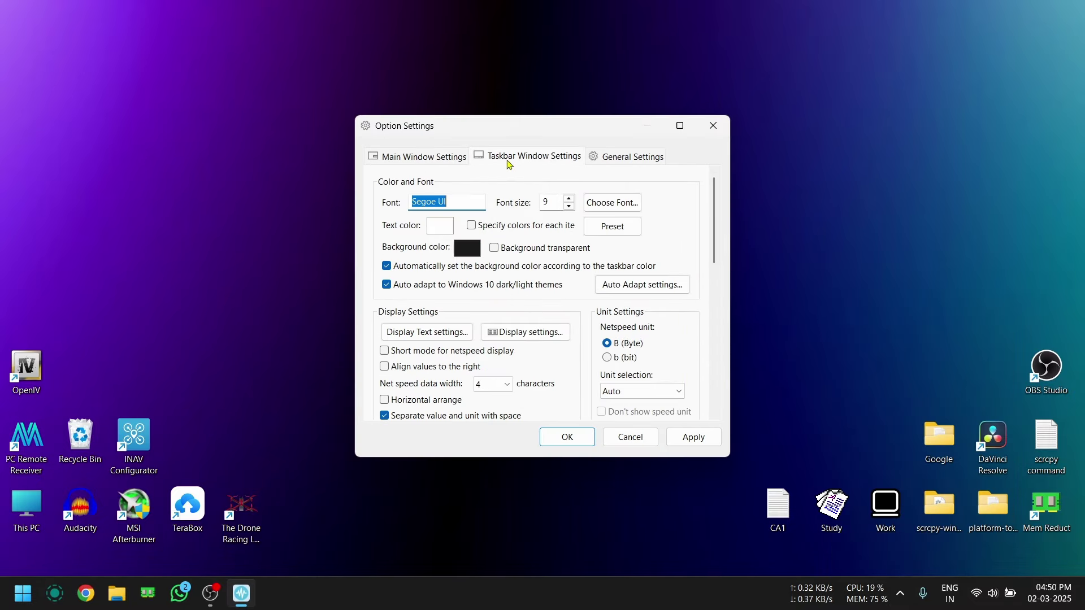
{"action": "left_click", "coordinate": [435, 161]}
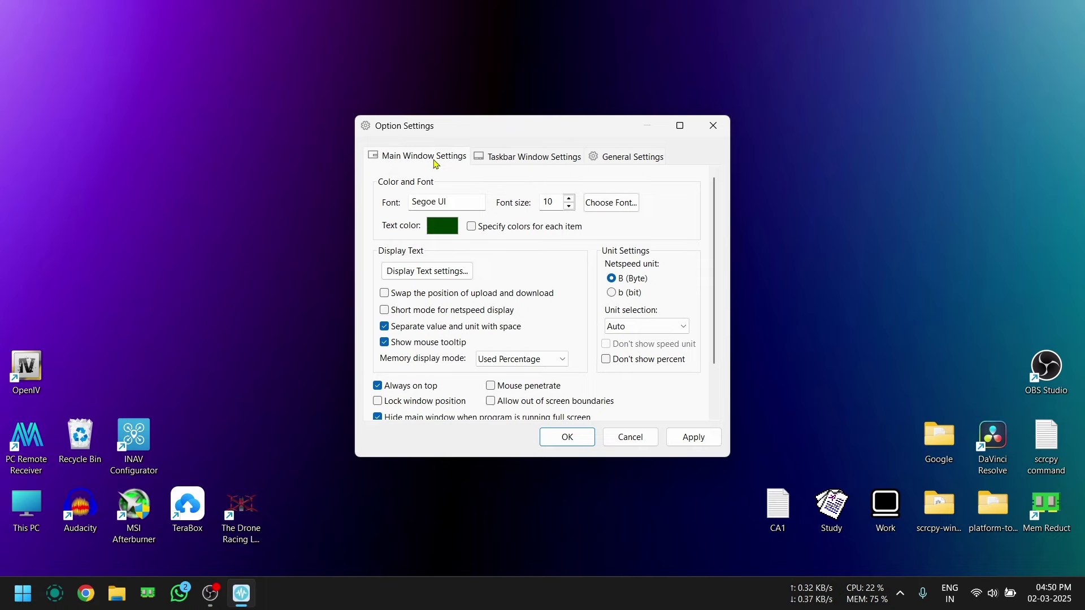
{"action": "left_click", "coordinate": [481, 162]}
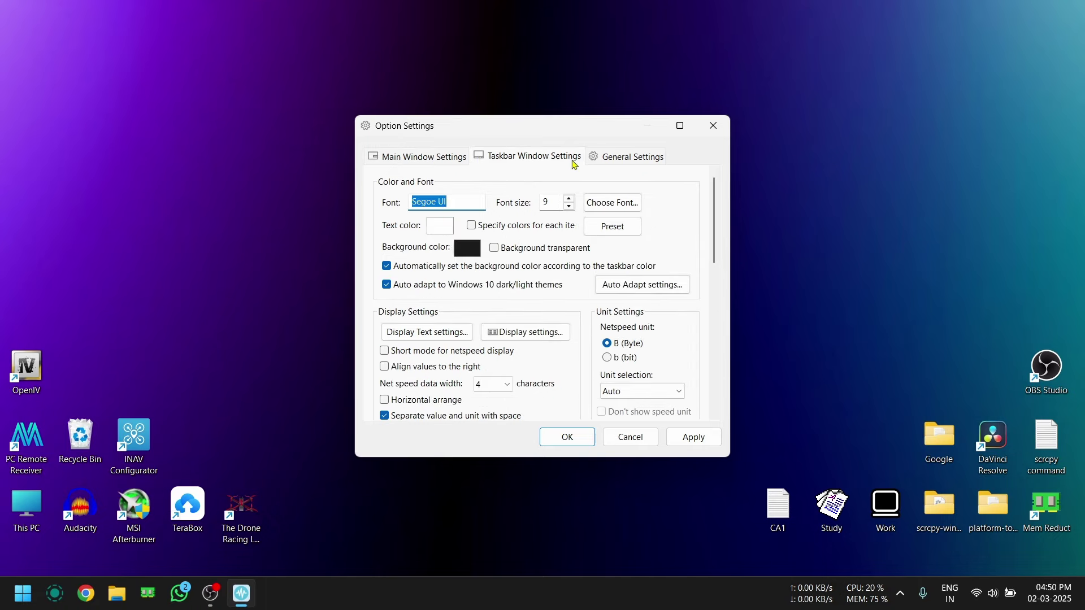
{"action": "left_click", "coordinate": [657, 160]}
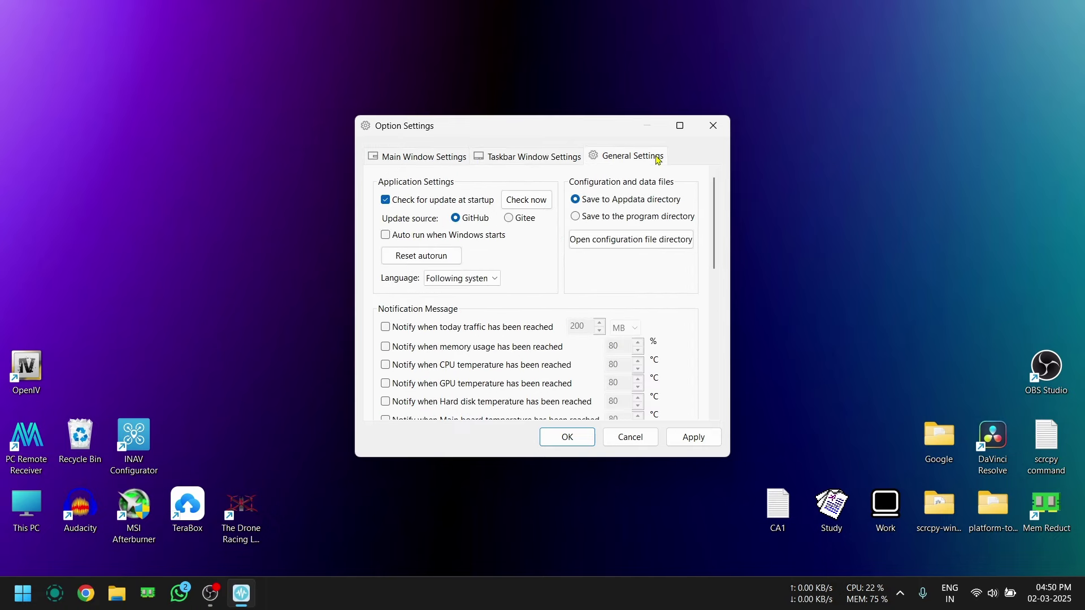
{"action": "left_click", "coordinate": [713, 125]}
Step: Turn off Show Taskbar Window for TrafficMonitor to hide its readout from the taskbar
{"action": "left_click", "coordinate": [901, 595]}
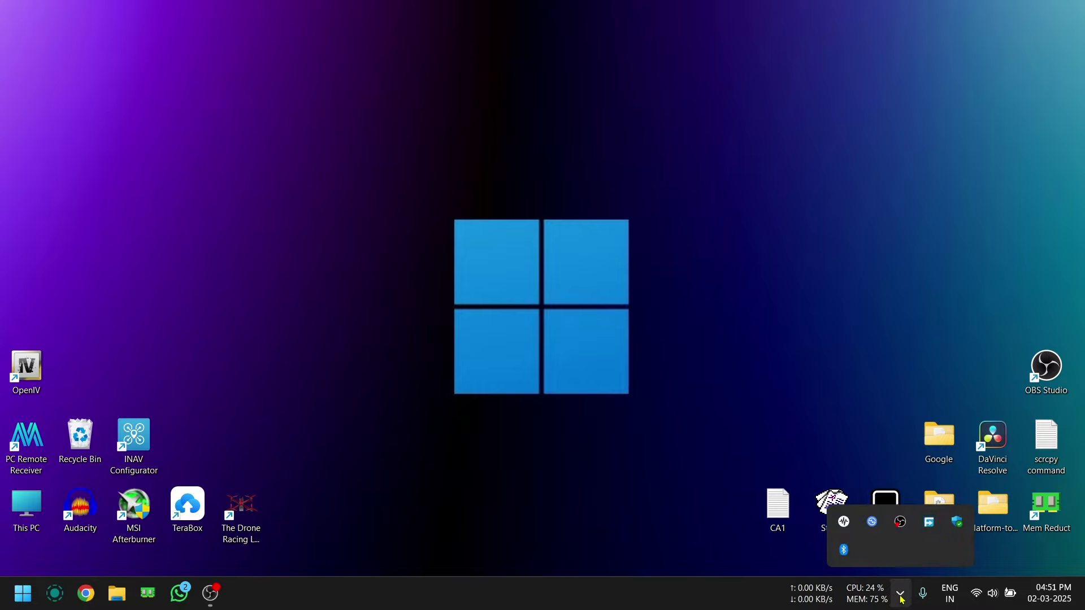
{"action": "right_click", "coordinate": [844, 522]}
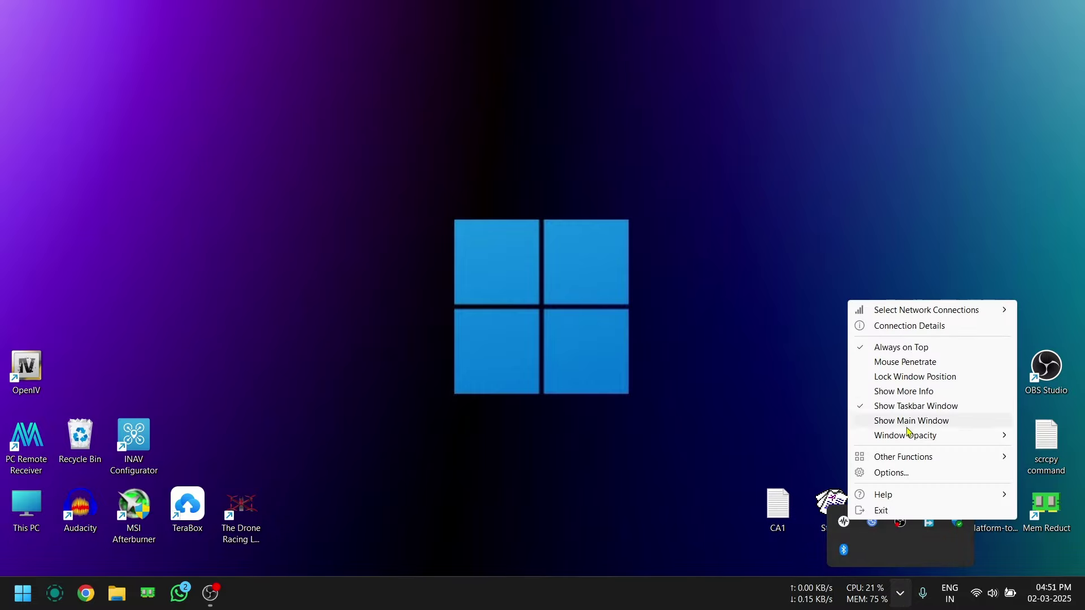
{"action": "left_click", "coordinate": [907, 413]}
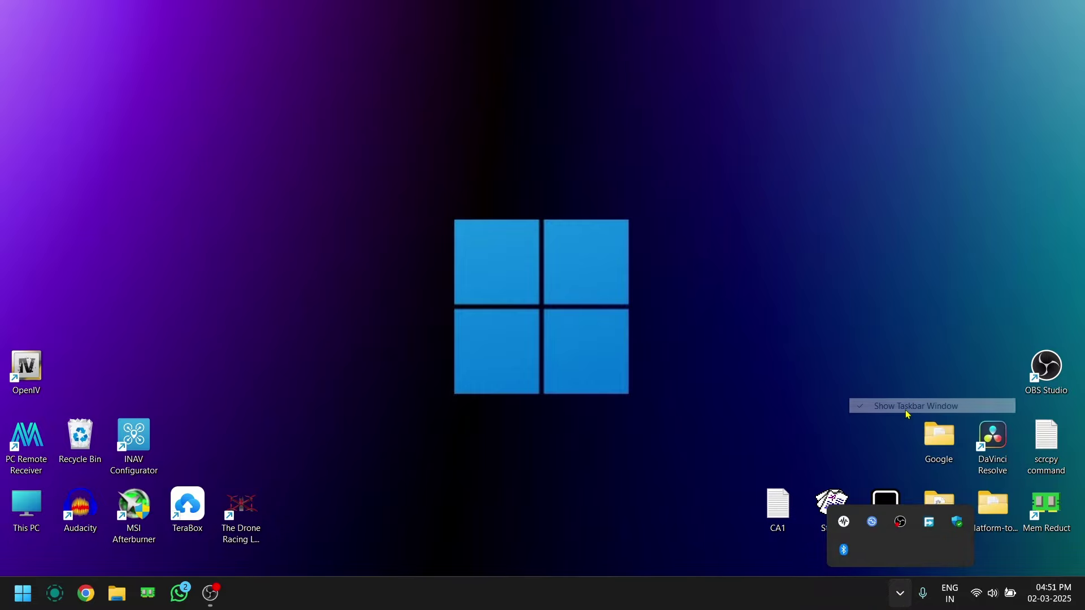
Step: Show TrafficMonitor's floating main window and move it to the right of the Windows logo on the desktop
{"action": "right_click", "coordinate": [844, 523]}
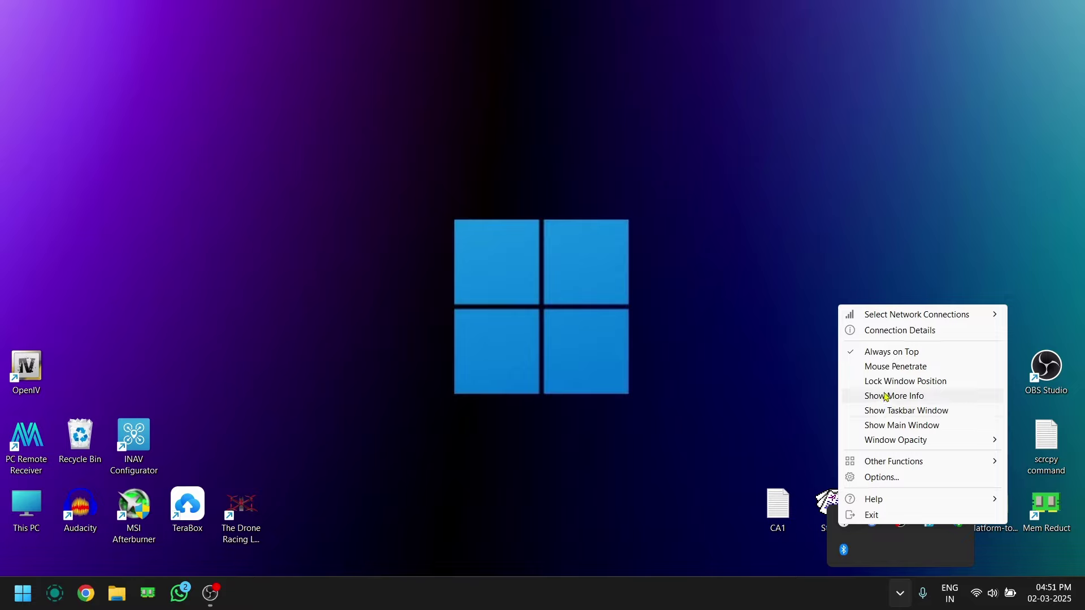
{"action": "left_click", "coordinate": [897, 427]}
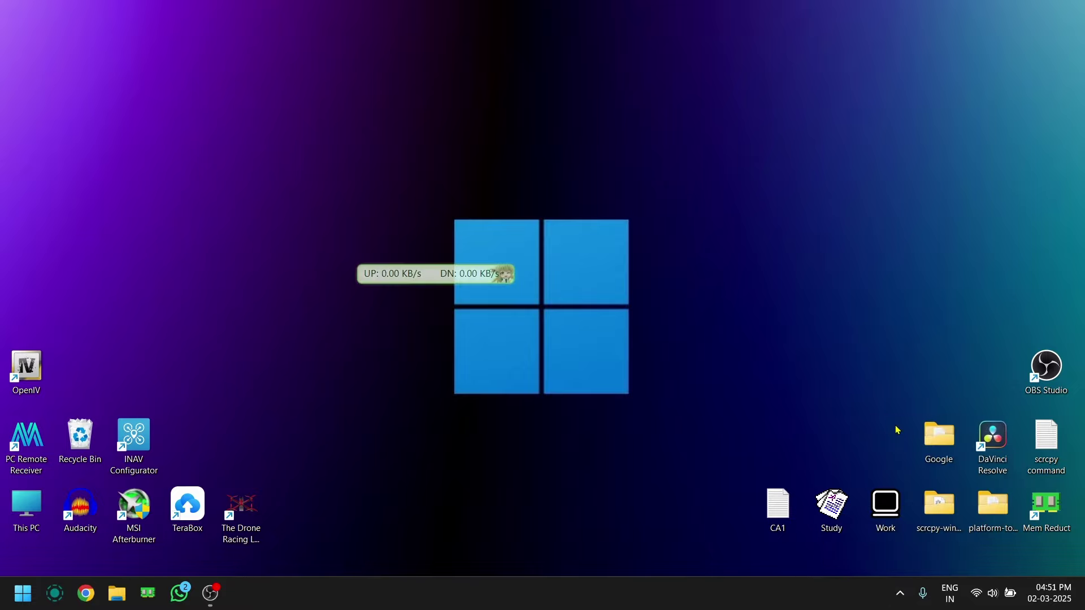
{"action": "left_click_drag", "start_coordinate": [466, 279], "coordinate": [795, 253]}
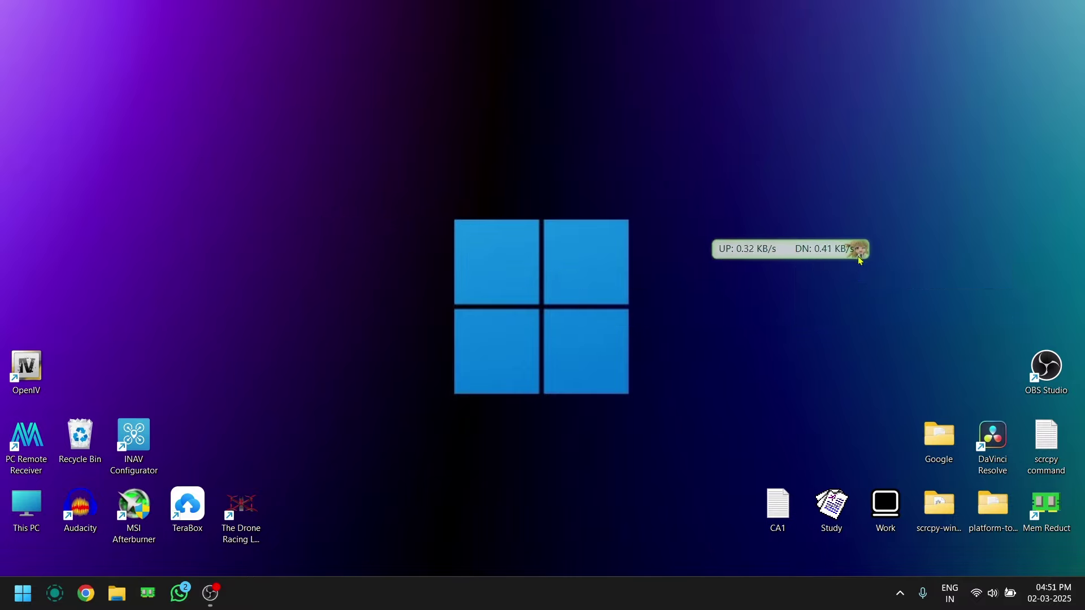
Step: Set the opacity of TrafficMonitor's floating main window to 100%
{"action": "left_click", "coordinate": [900, 594]}
{"action": "right_click", "coordinate": [844, 522]}
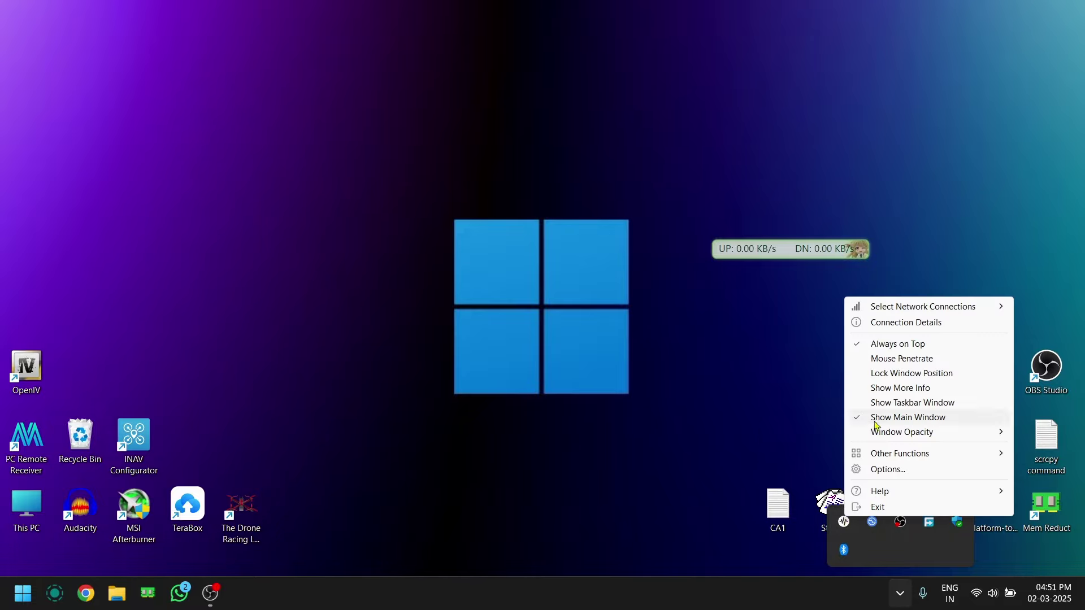
{"action": "mouse_move", "coordinate": [879, 432]}
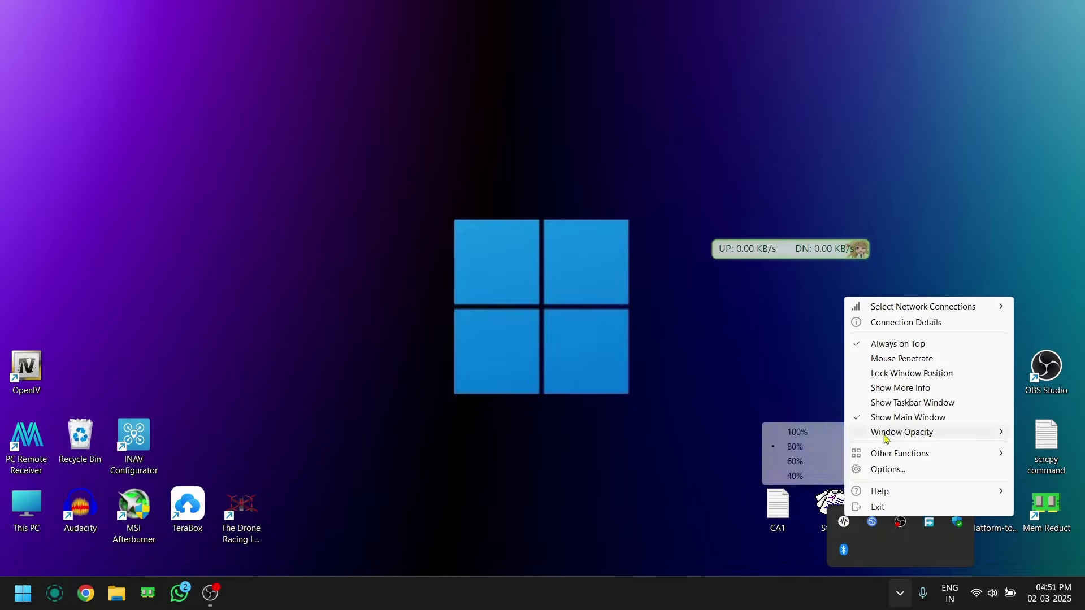
{"action": "left_click", "coordinate": [819, 435]}
Step: Turn off Show Main Window to hide TrafficMonitor's floating window from the desktop
{"action": "left_click", "coordinate": [900, 593]}
{"action": "right_click", "coordinate": [844, 522]}
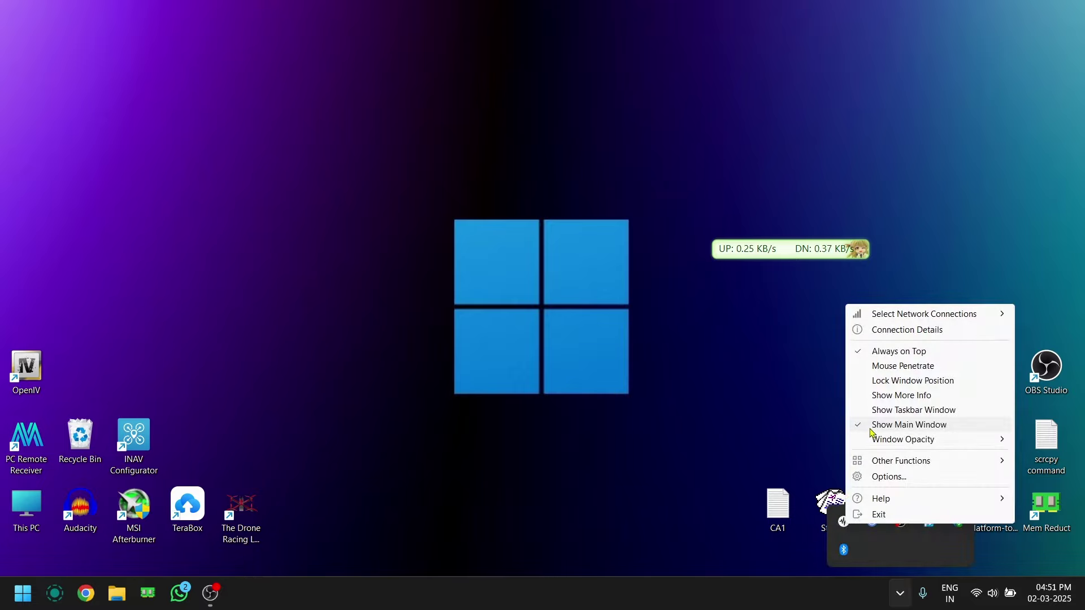
{"action": "left_click", "coordinate": [871, 429]}
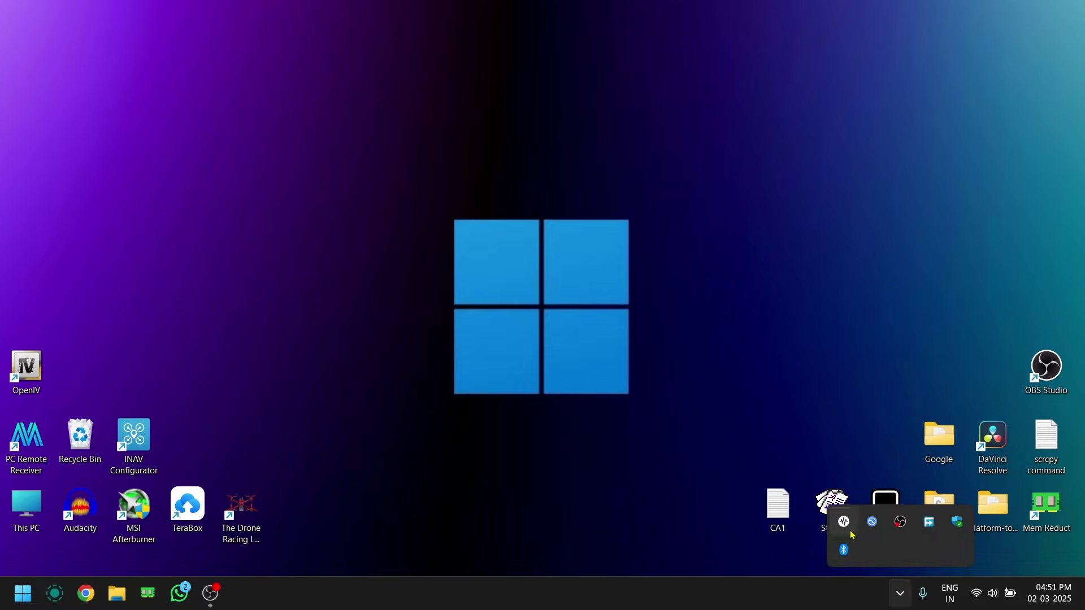
Step: Turn TrafficMonitor's taskbar window back on
{"action": "right_click", "coordinate": [853, 535]}
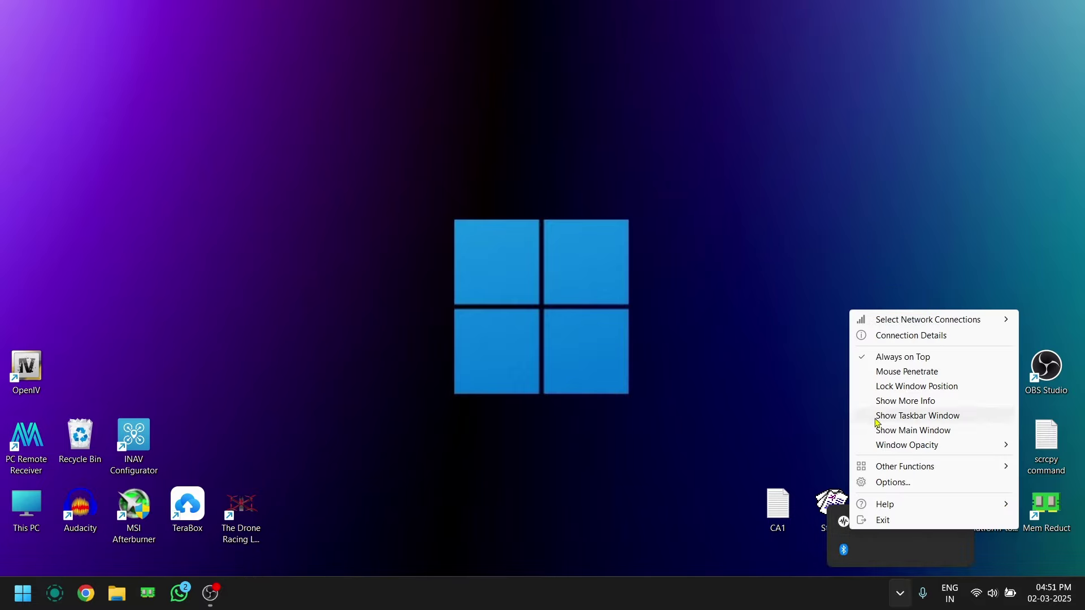